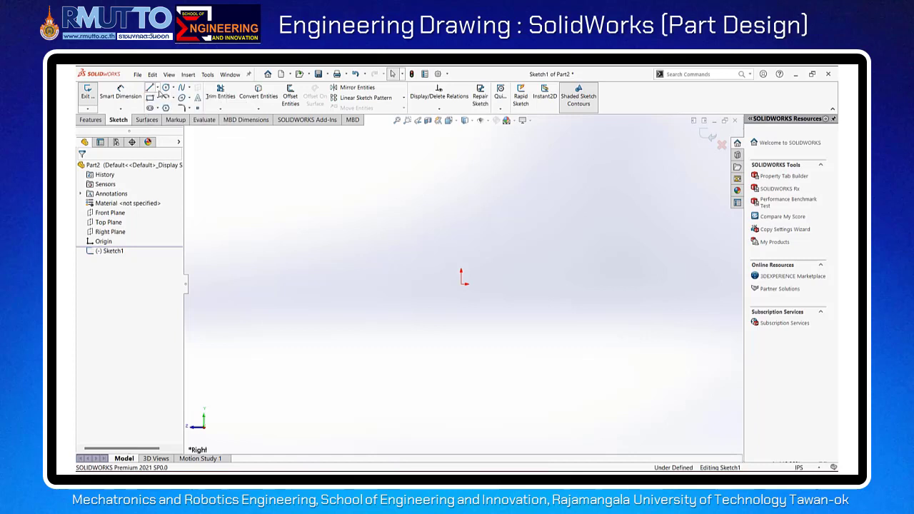
- Draw a horizontal construction centerline about 3.81 in long, starting at the origin and extending along the red horizontal axis
click(158, 88)
click(173, 100)
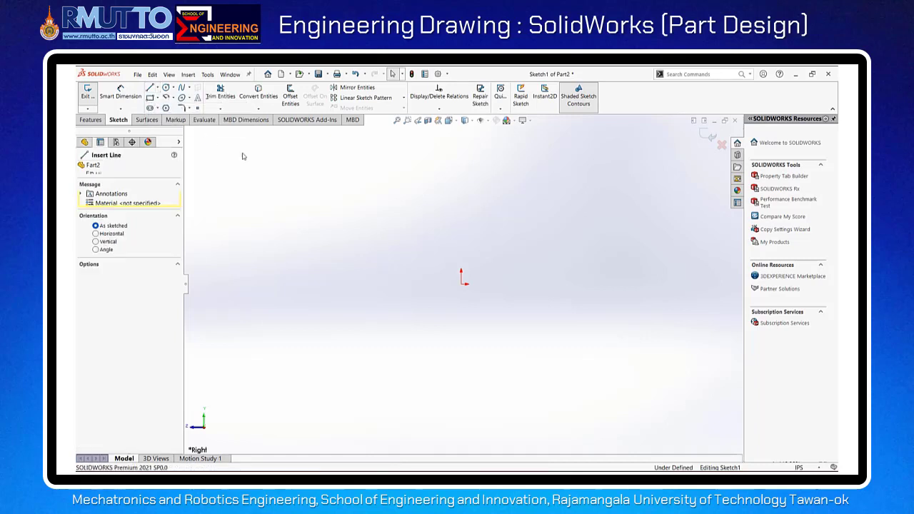
click(463, 283)
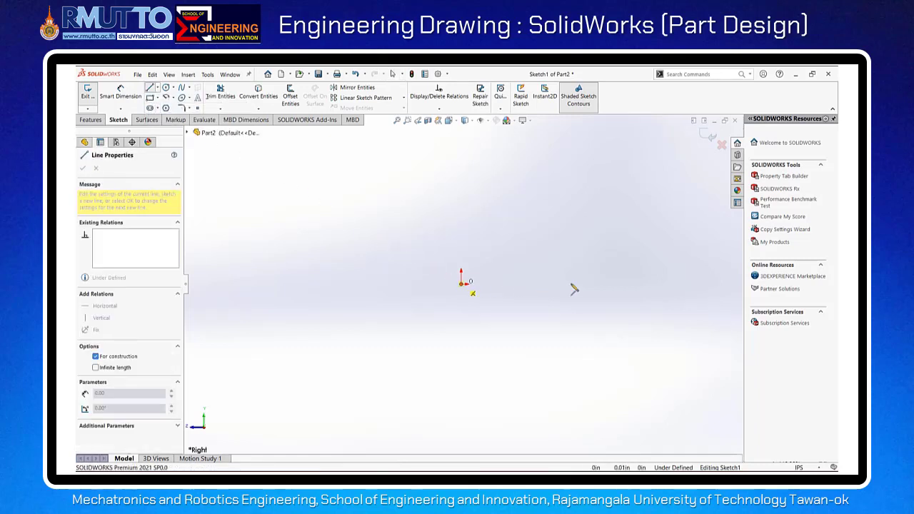
click(616, 289)
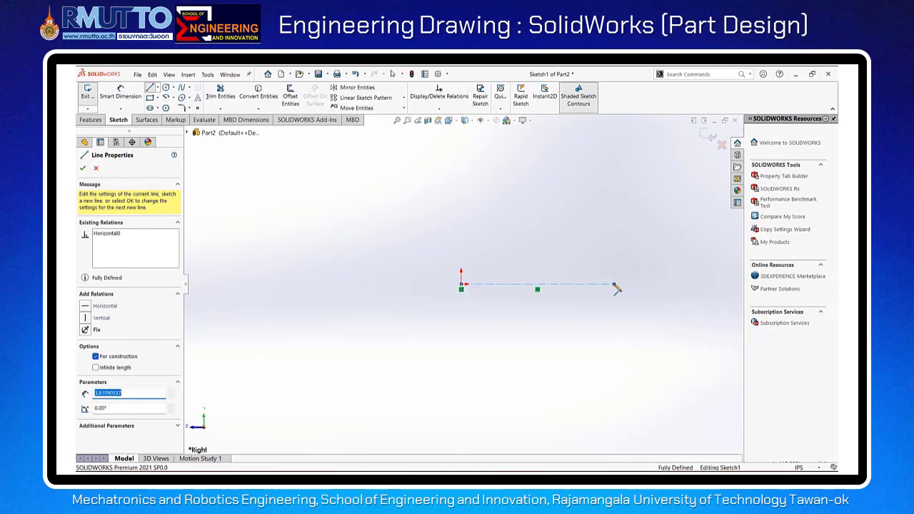
key(Escape)
key(Escape)
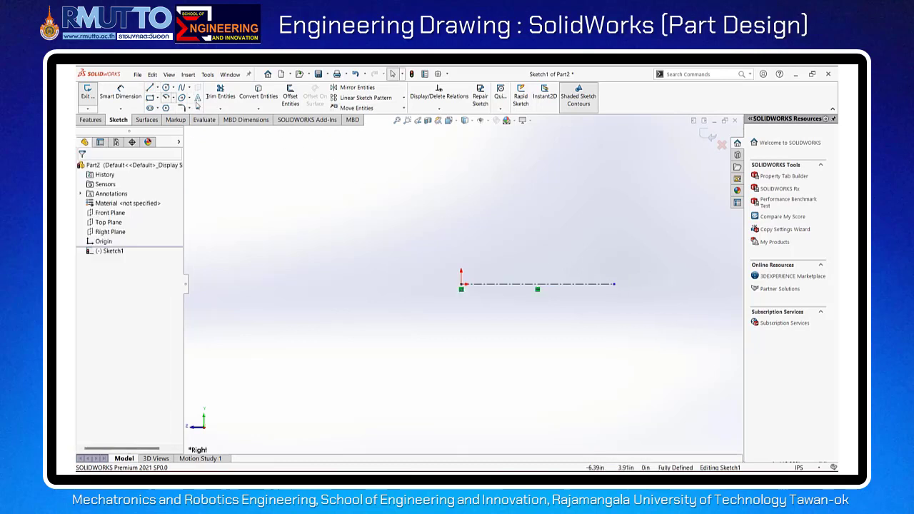
- Draw a second centerline about 3.68 in long from the origin, sloping upward above the horizontal centerline
click(158, 88)
click(152, 108)
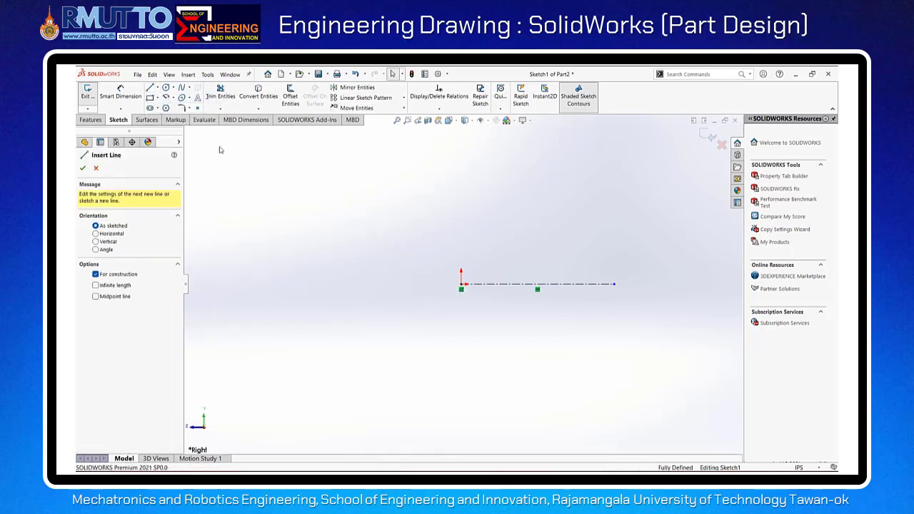
click(471, 281)
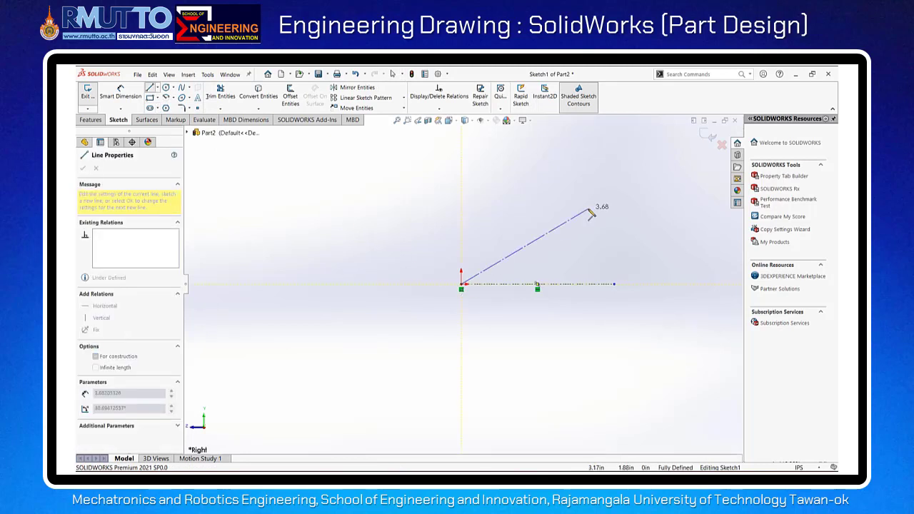
click(589, 211)
key(Escape)
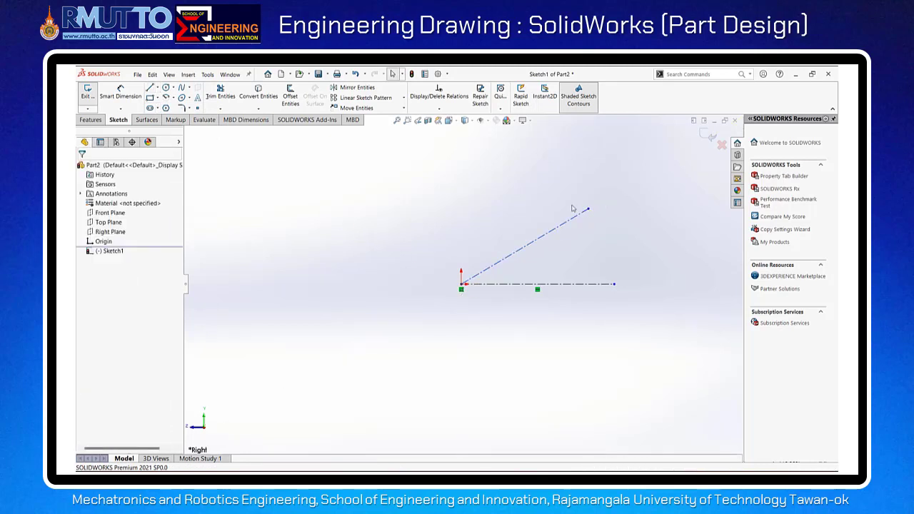
- Dimension the horizontal centerline's length and set it to 5 in
click(127, 97)
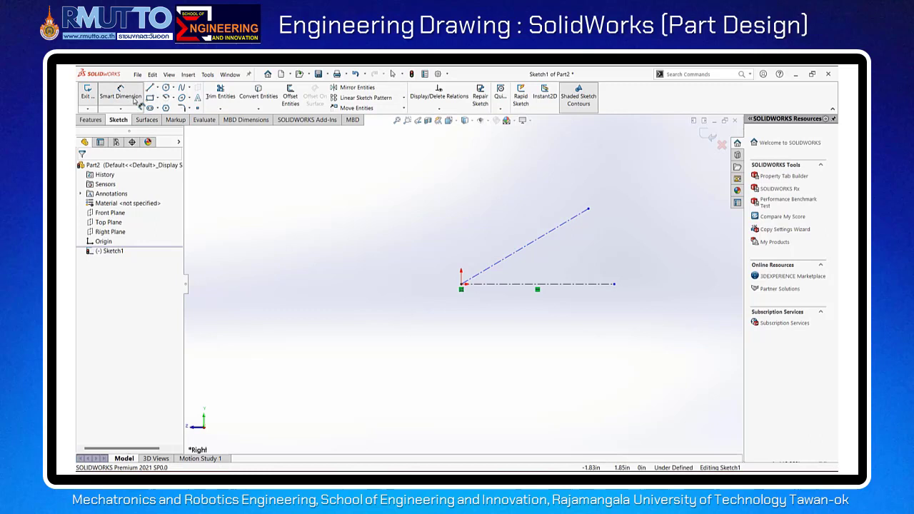
click(519, 288)
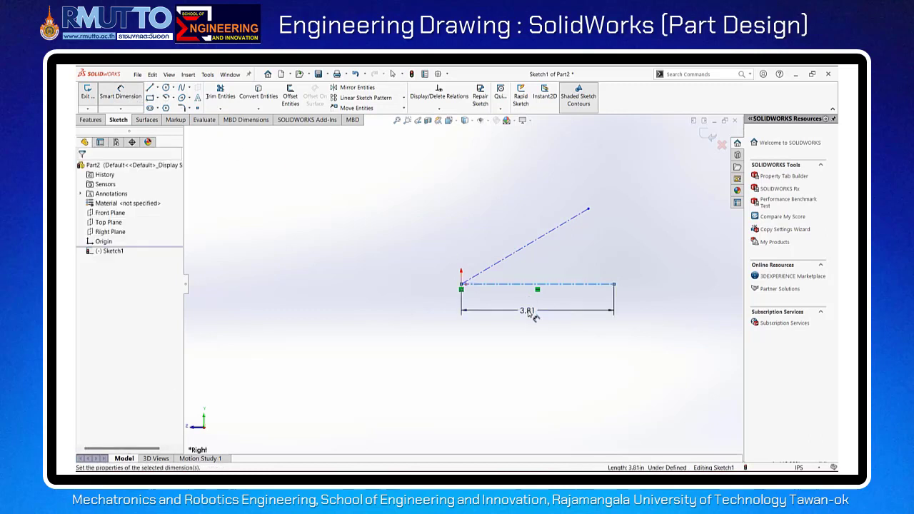
click(532, 315)
text(5)
key(Return)
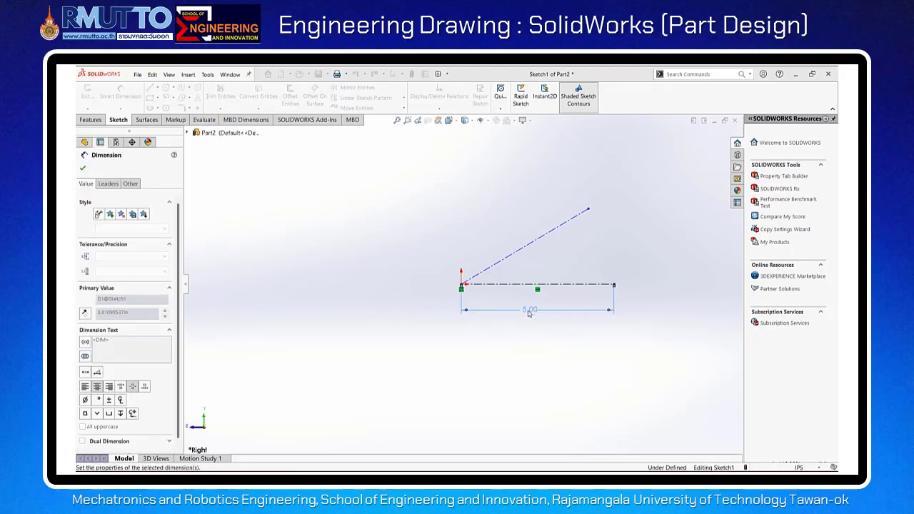
- Add an angle dimension of 45° between the horizontal and the sloping centerlines
click(515, 287)
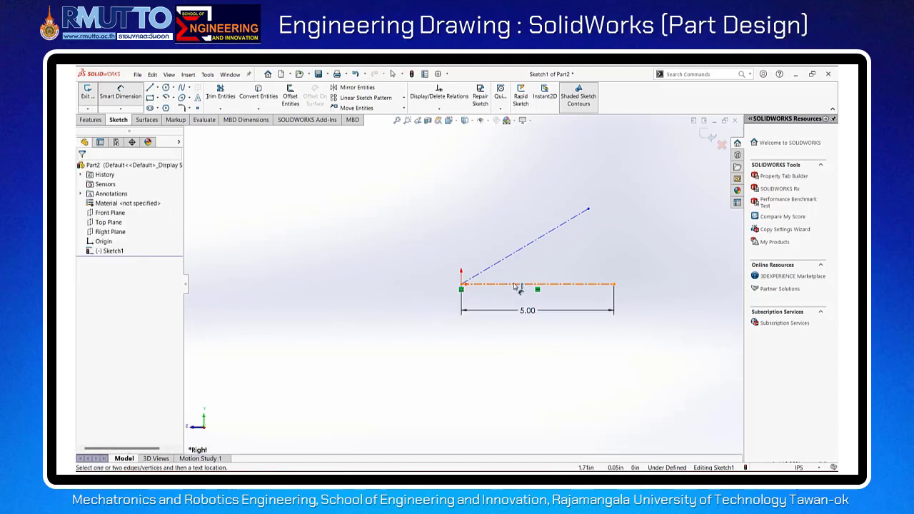
click(515, 287)
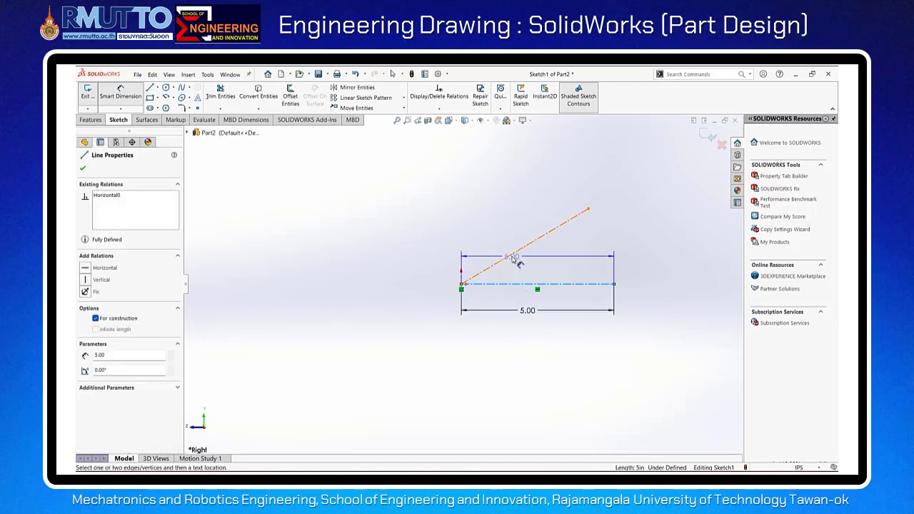
click(515, 255)
click(527, 267)
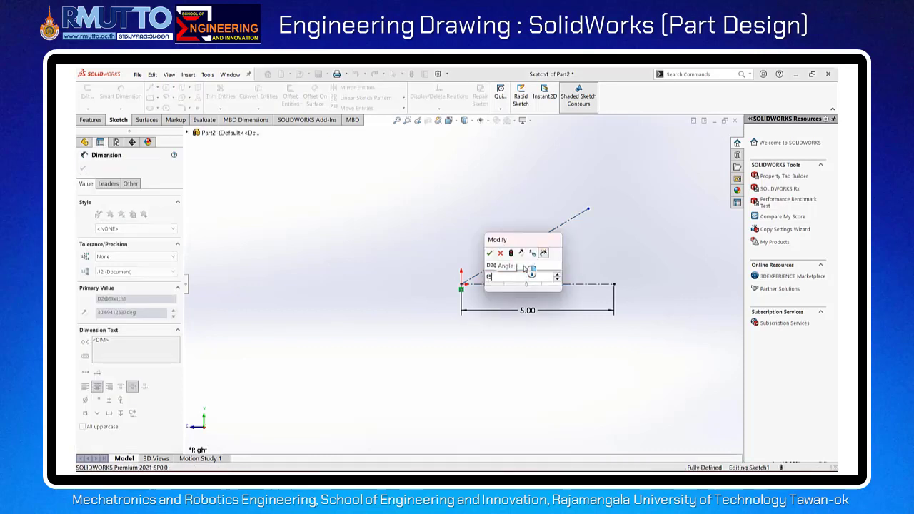
key(Return)
click(397, 264)
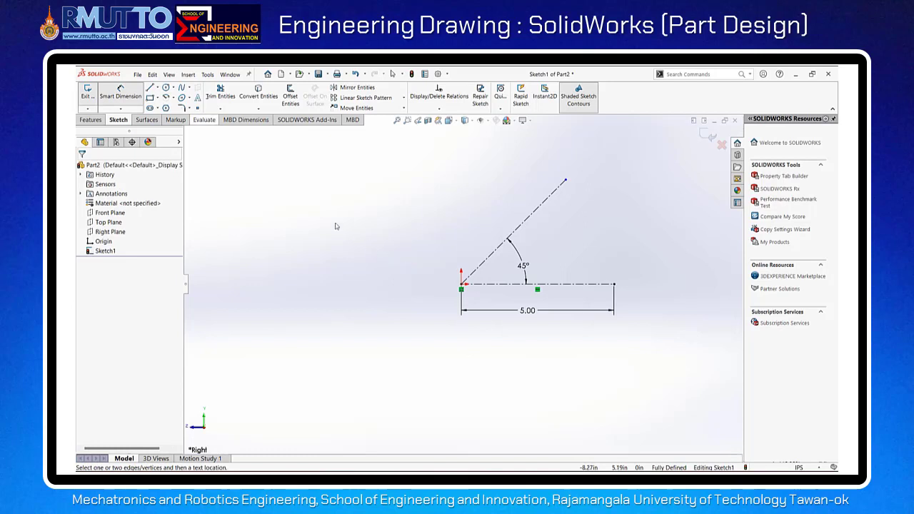
key(Escape)
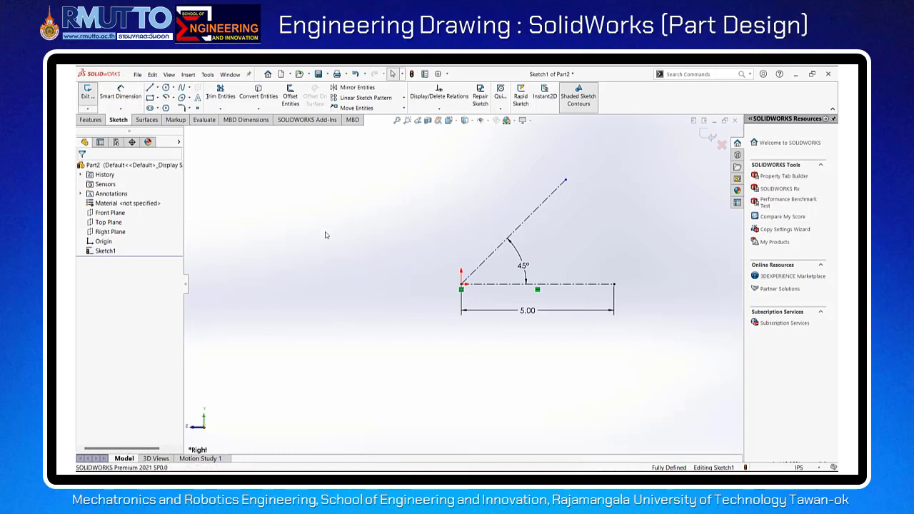
- Apply an Equal relation between the horizontal and the sloping centerlines
click(569, 285)
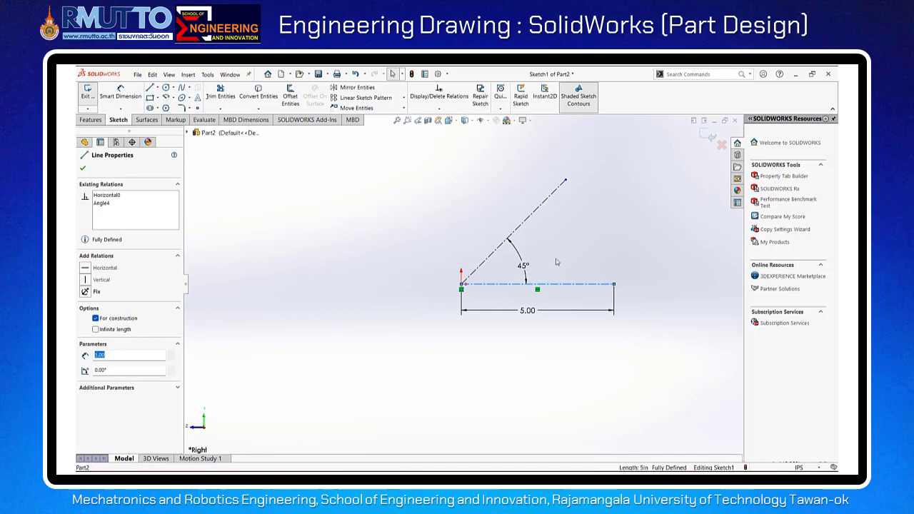
ctrl+click(534, 216)
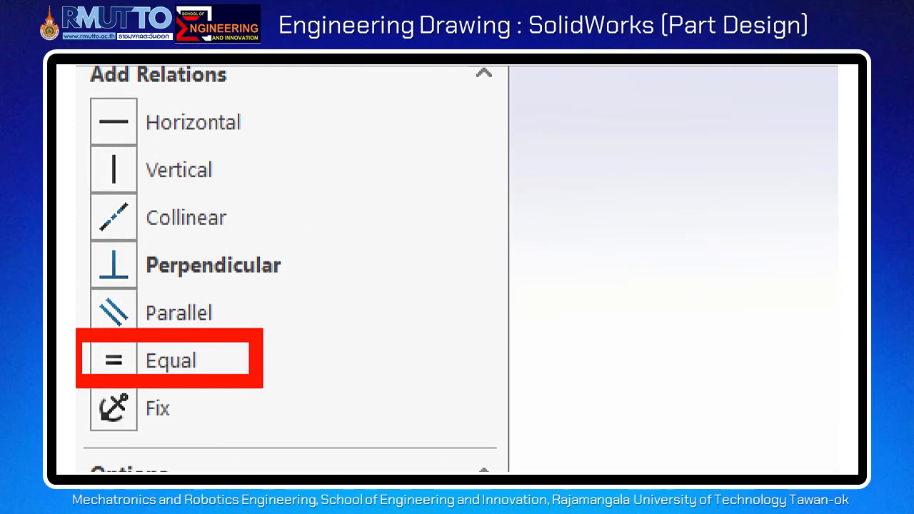
click(114, 360)
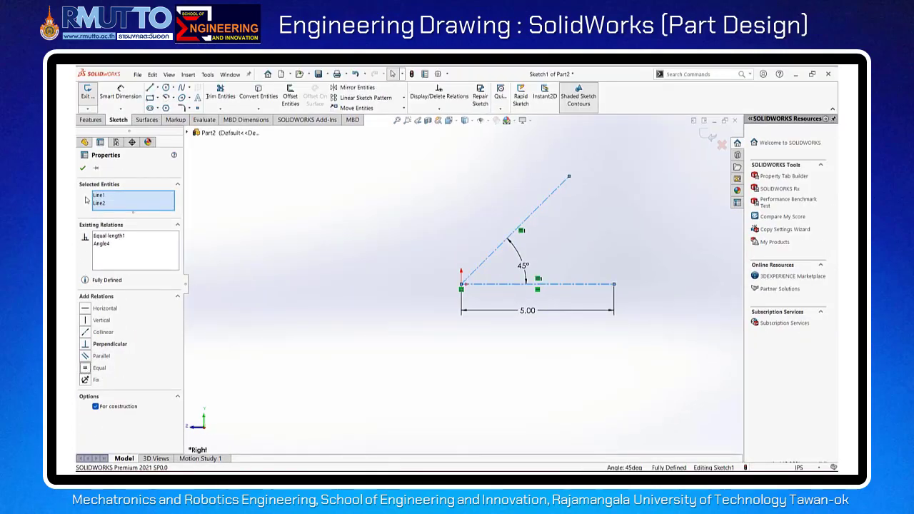
click(82, 168)
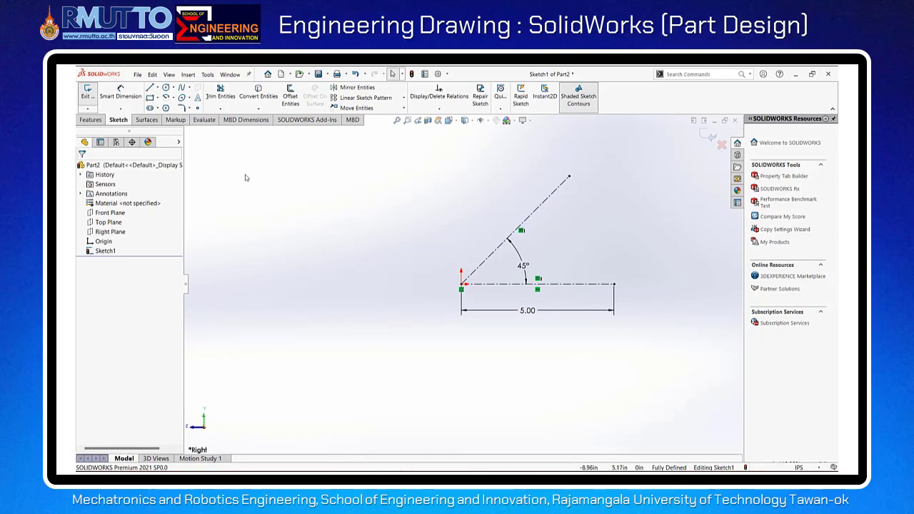
- Draw a Centerpoint Arc centred on the origin, from the horizontal centerline's outer end up to the sloping centerline's outer end
click(173, 98)
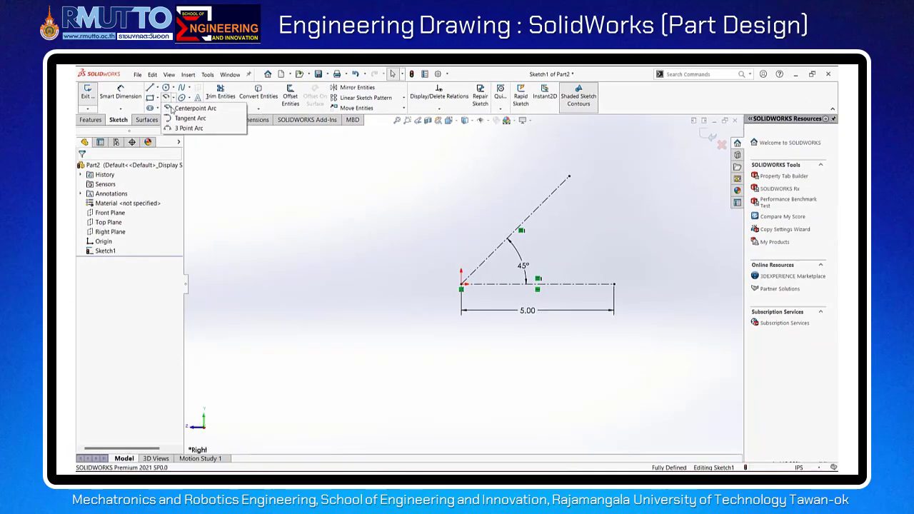
click(173, 109)
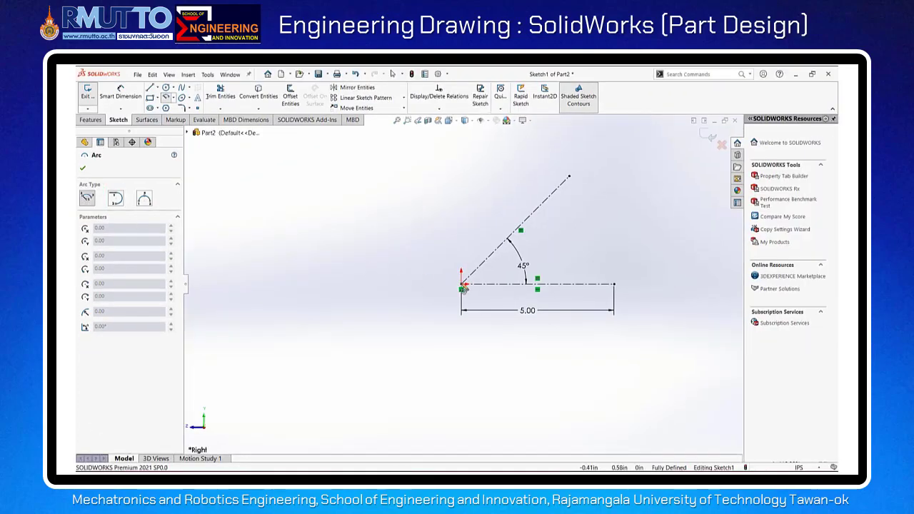
click(463, 287)
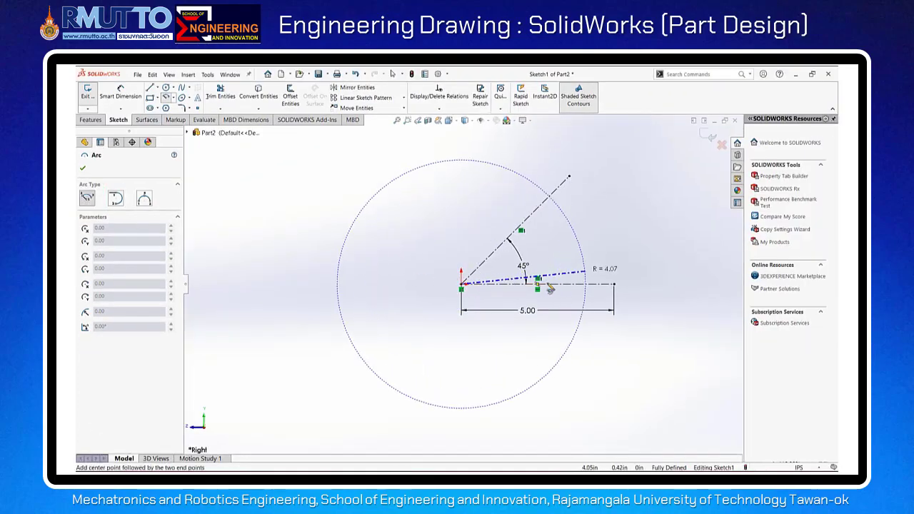
click(616, 287)
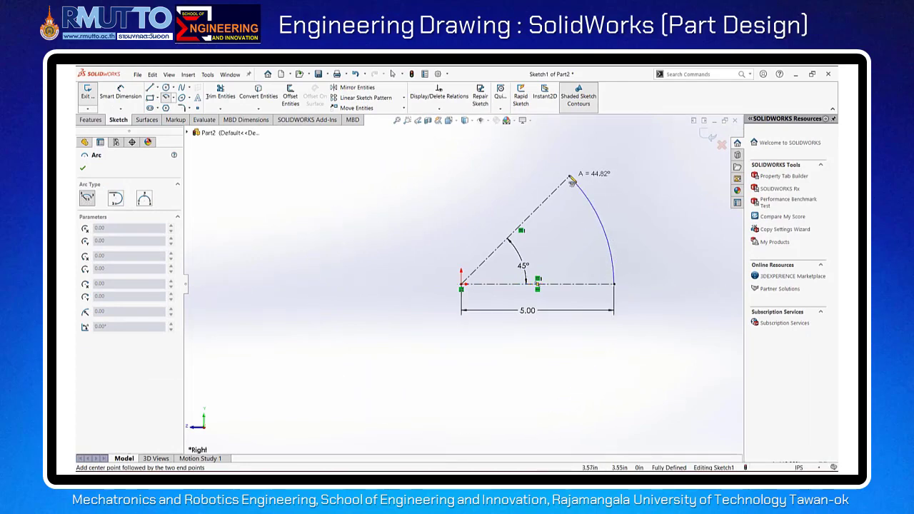
scroll(564, 184, down, 5)
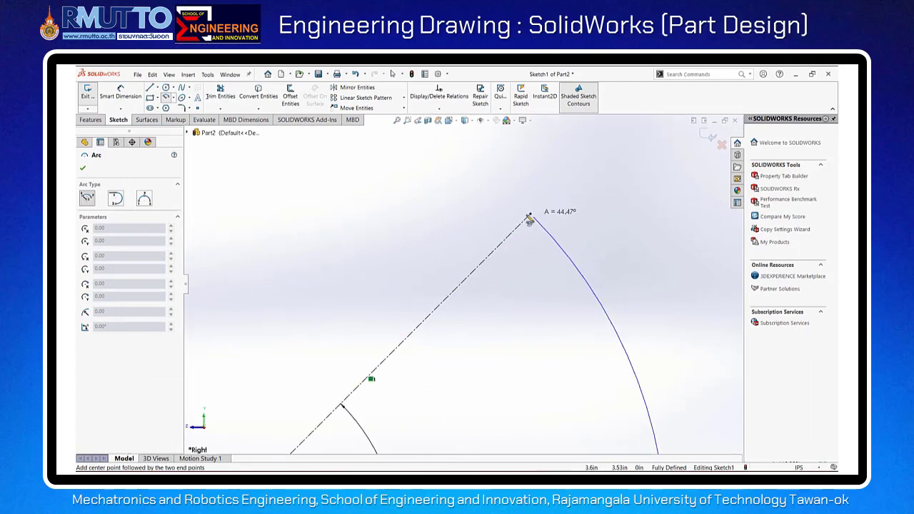
click(526, 219)
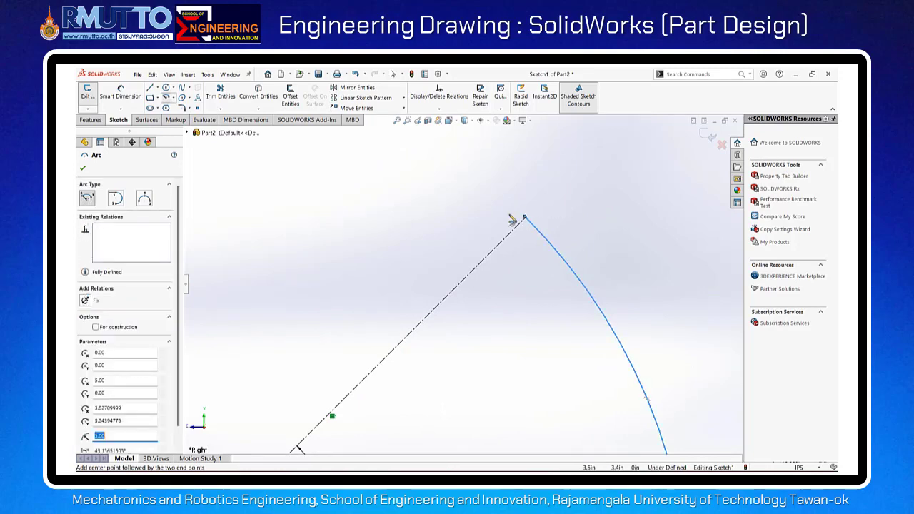
click(82, 169)
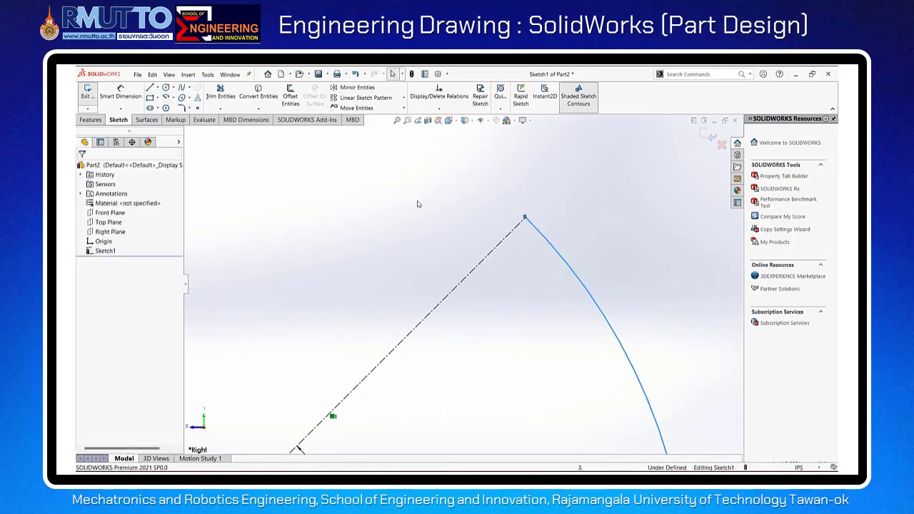
- Attach the arc's upper endpoint to the outer endpoint of the sloping centerline
click(525, 218)
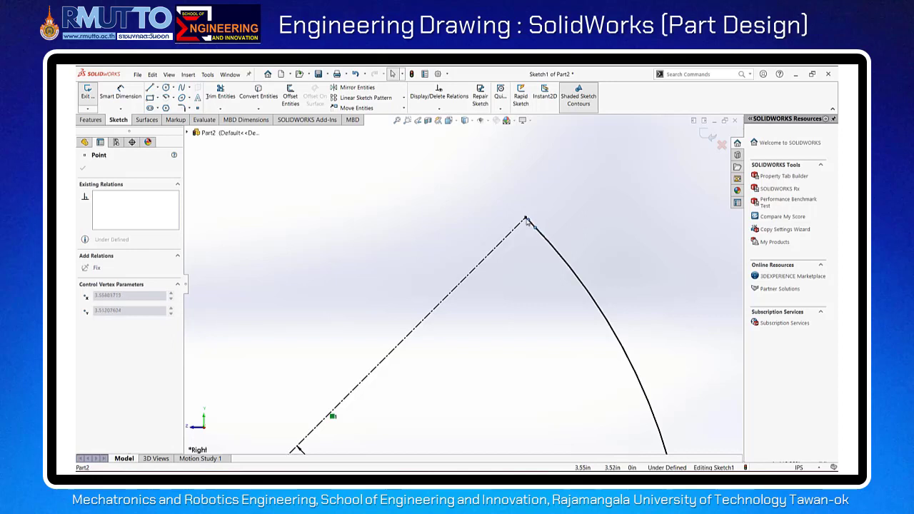
click(501, 221)
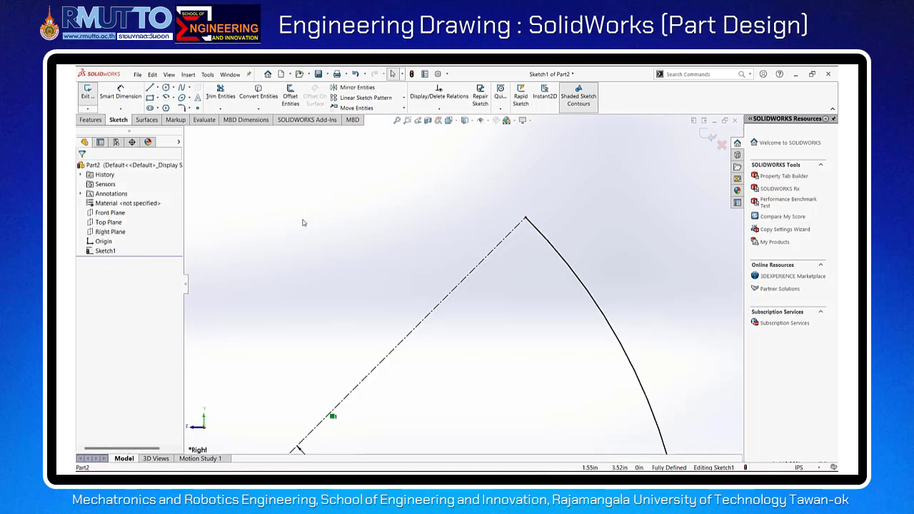
scroll(302, 223, up, 5)
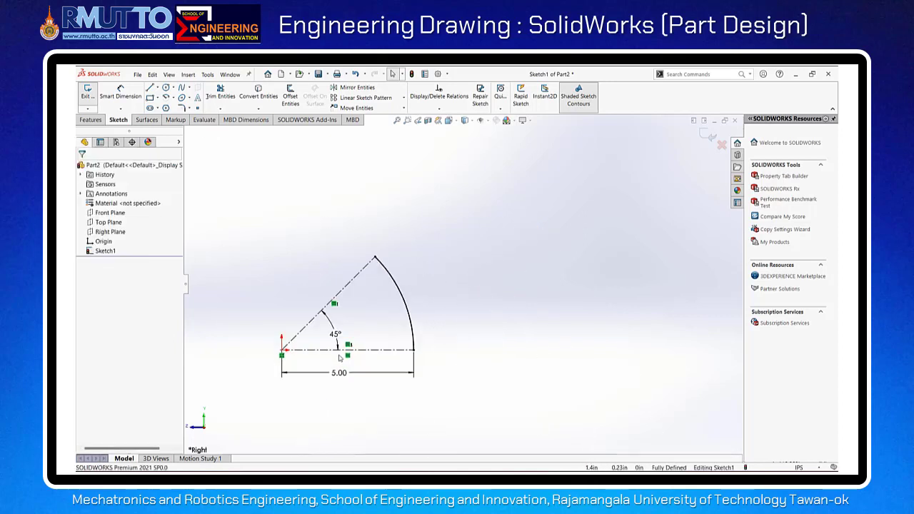
- Exit the finished arc sketch and display the part in the Isometric view
scroll(339, 358, down, 2)
key(space)
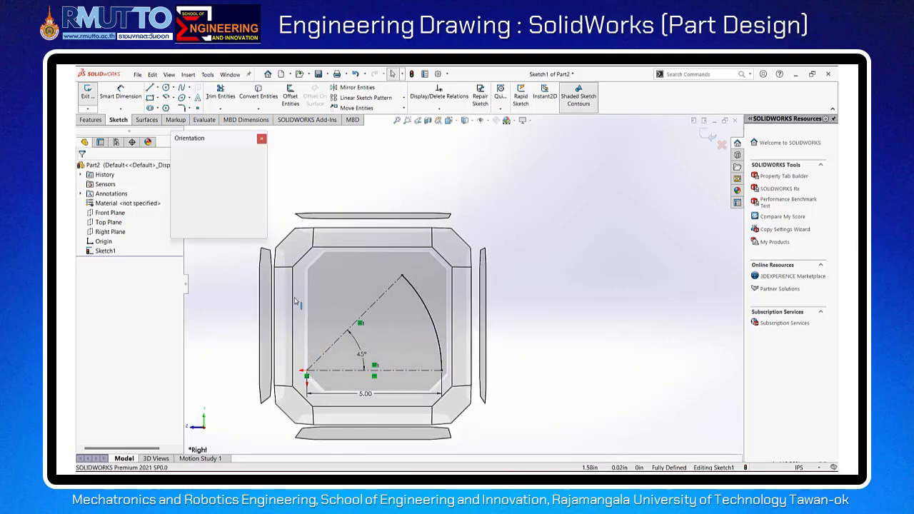
click(200, 179)
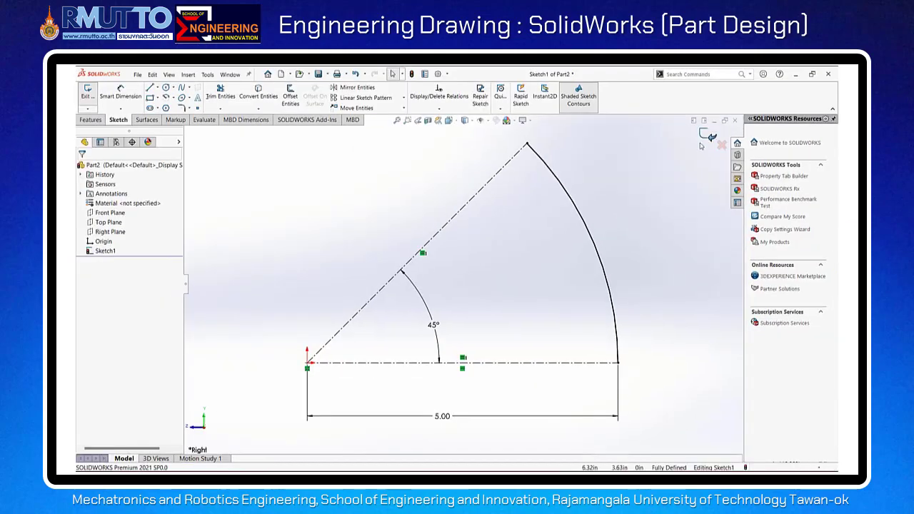
click(707, 137)
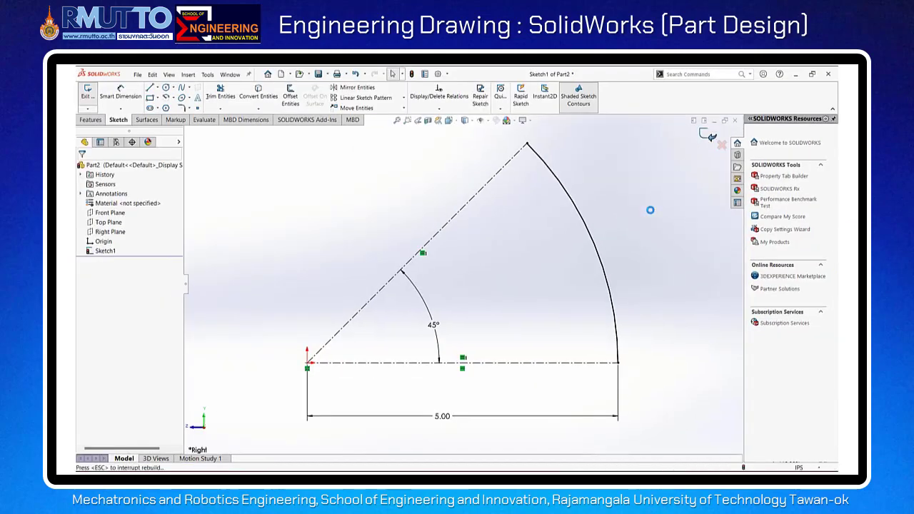
click(651, 214)
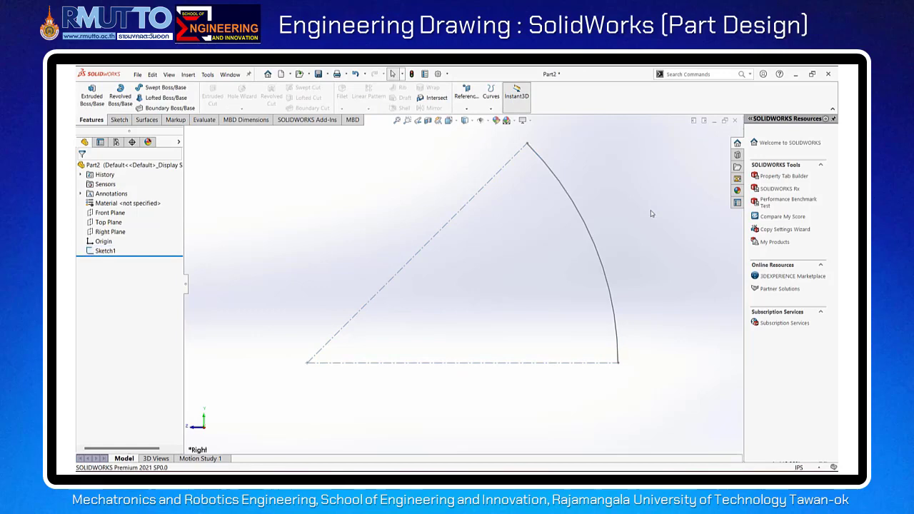
key(space)
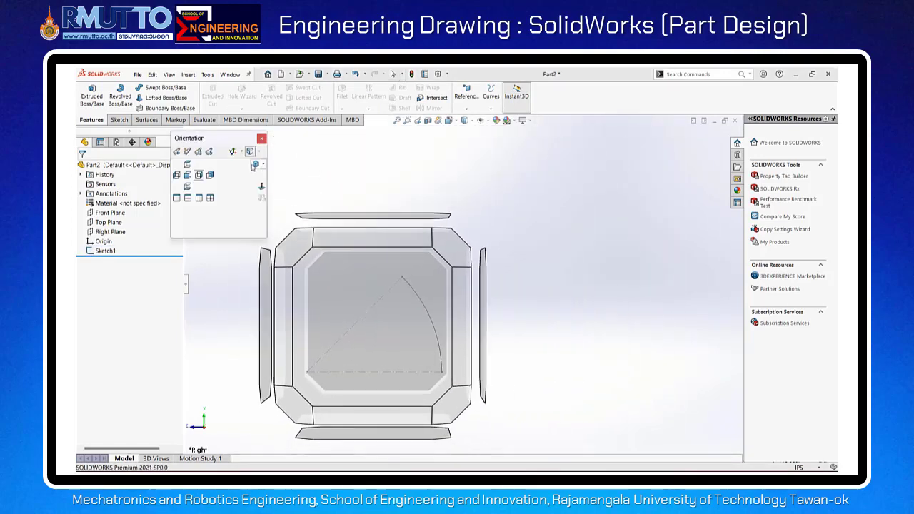
click(254, 168)
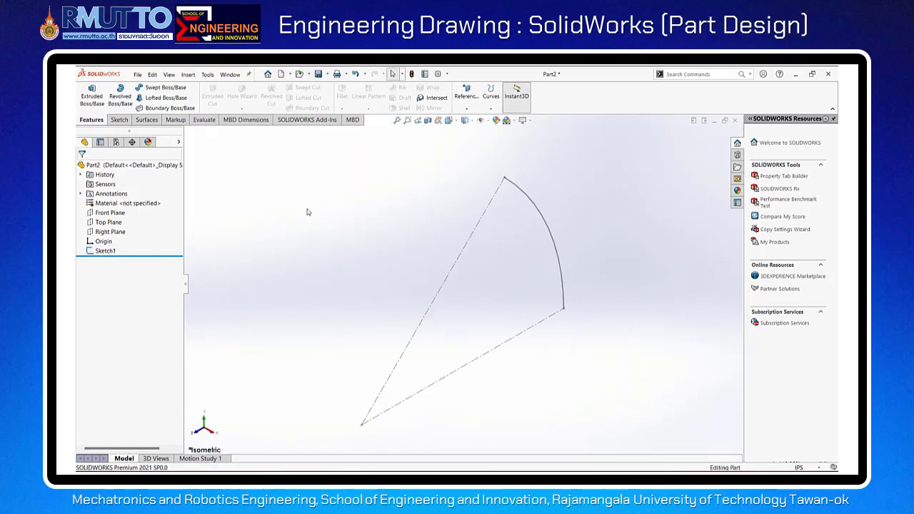
- Start a new sketch on the Top Plane
right_click(109, 225)
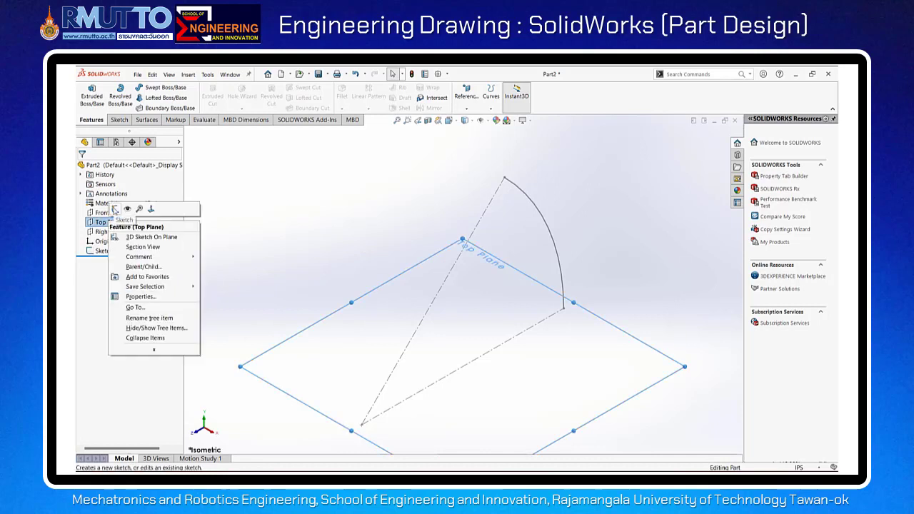
click(115, 208)
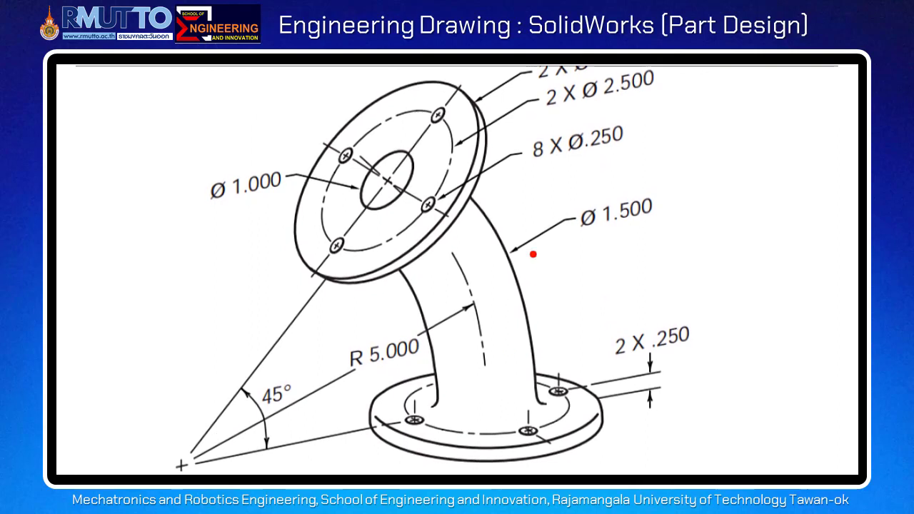
- Mark the pipe's outer diameter and bore diameter callouts on the reference drawing, and return to the Top Plane sketch
drag(564, 179, 669, 236)
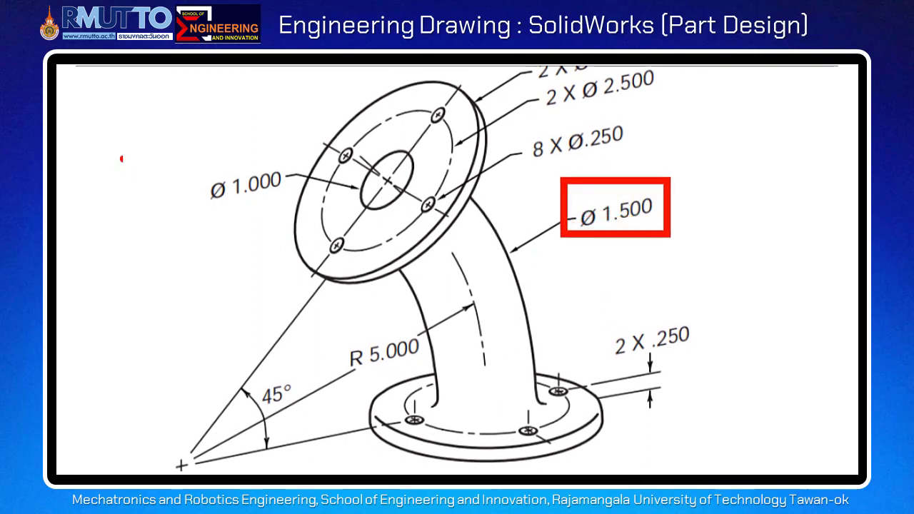
drag(181, 155, 292, 209)
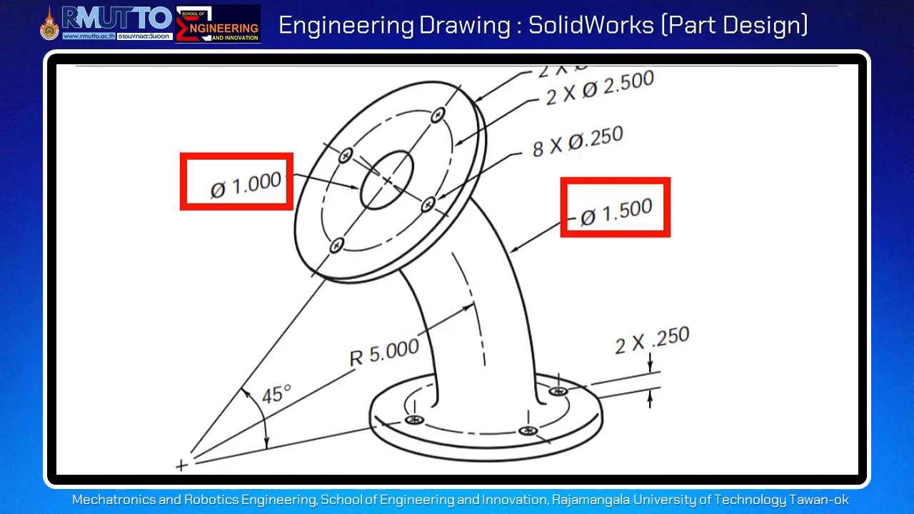
key(Escape)
key(alt+Tab)
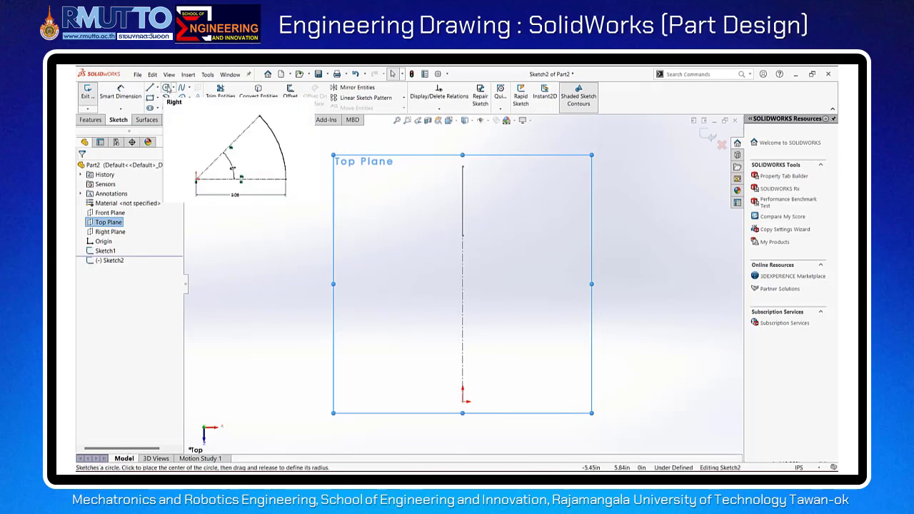
- Draw two concentric circles, about 0.54 in and 0.9 in in radius, centred on the arc's endpoint at the horizontal centerline's outer end
click(166, 87)
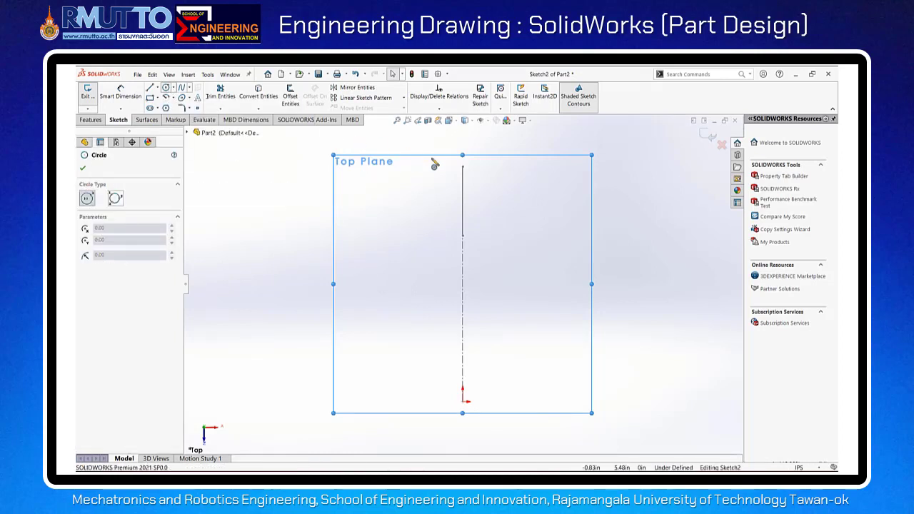
scroll(465, 173, down, 3)
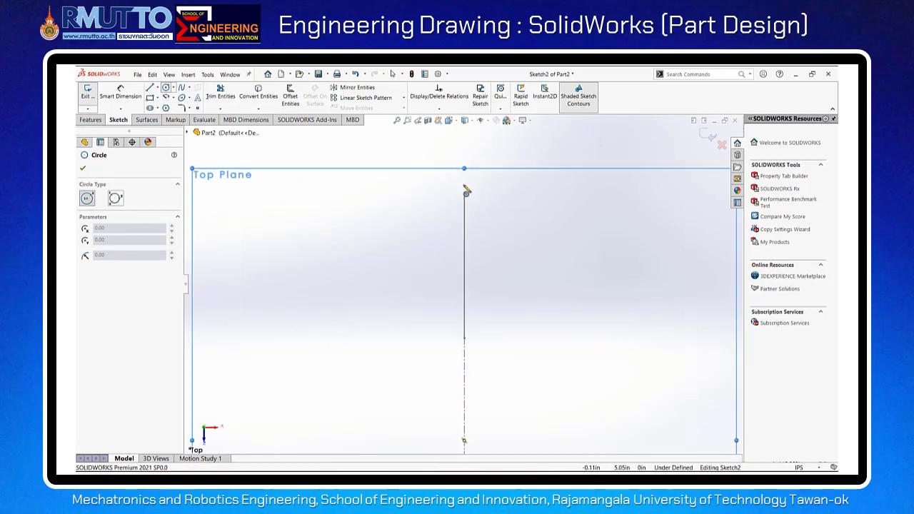
click(464, 193)
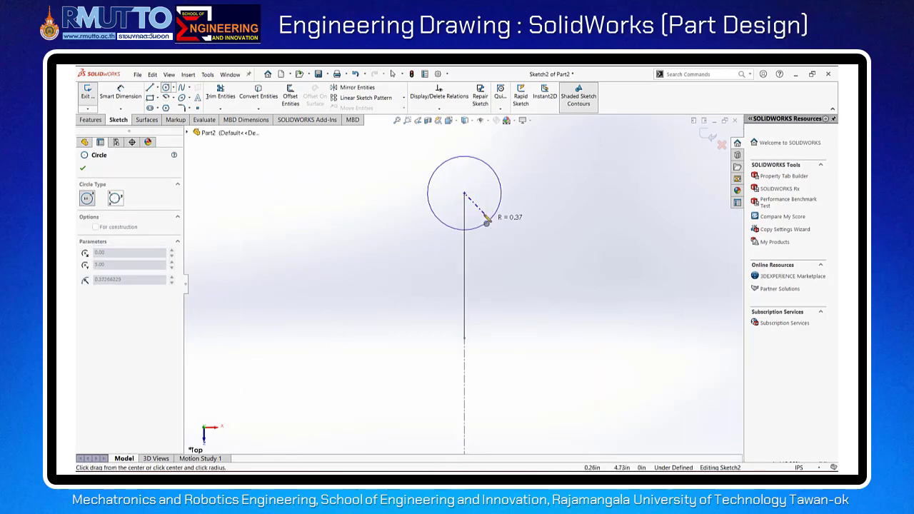
click(503, 239)
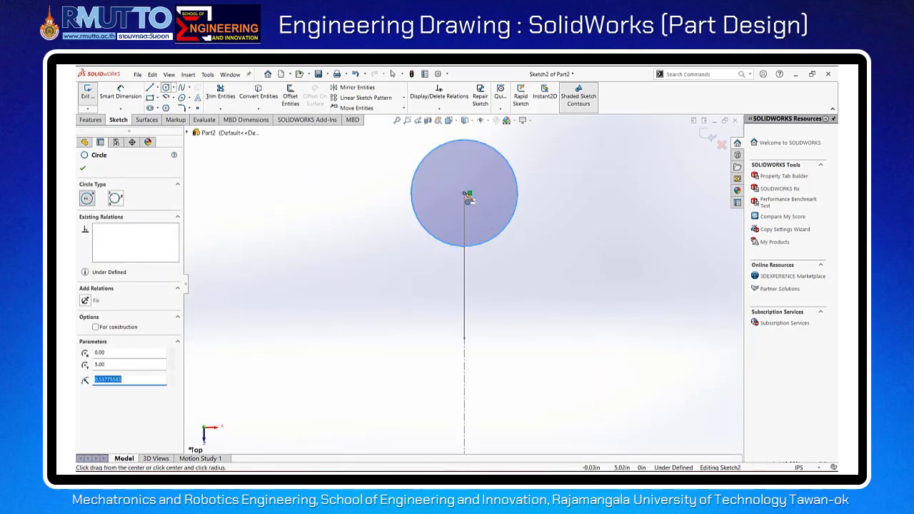
click(465, 193)
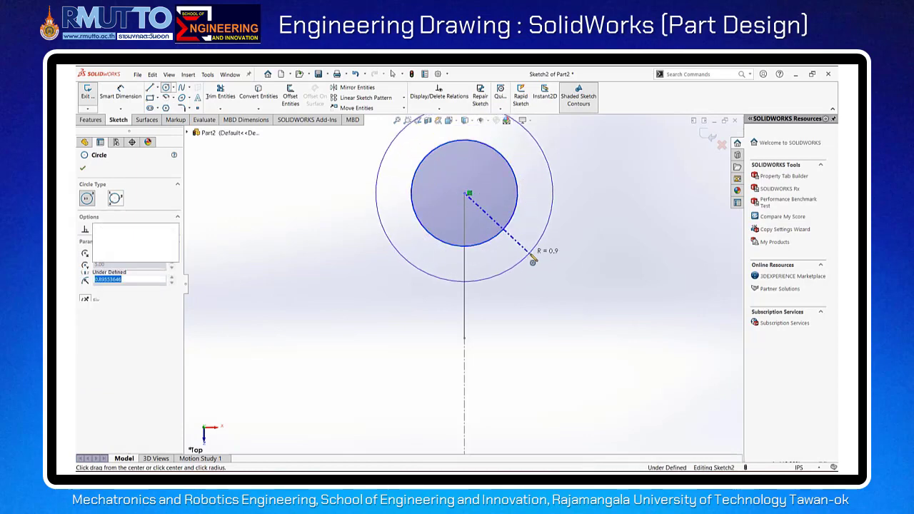
click(534, 252)
click(84, 169)
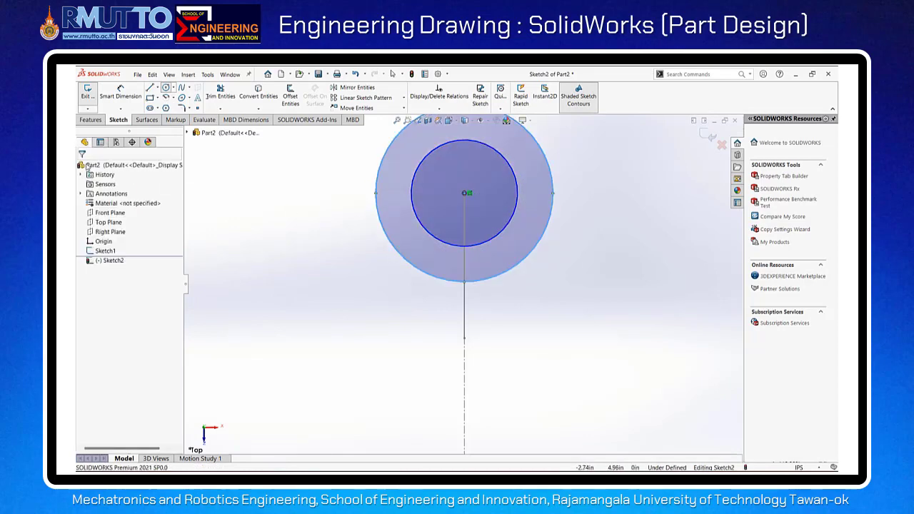
- Dimension the outer circle's diameter as 1.5 in
click(120, 93)
key(z)
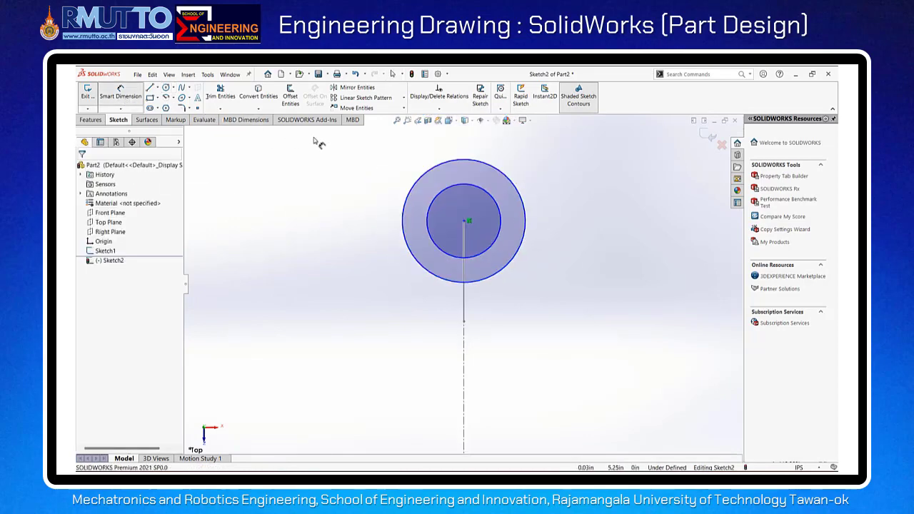
click(513, 181)
click(576, 163)
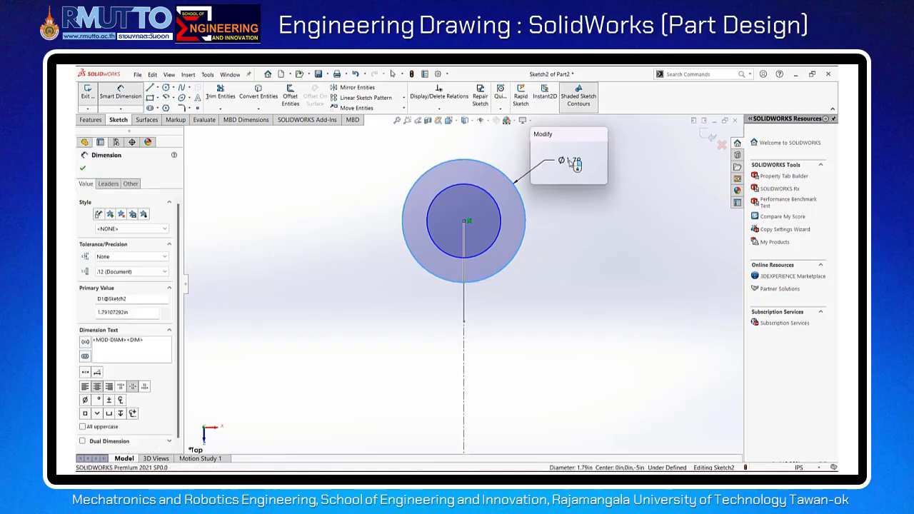
text(1.5)
key(Return)
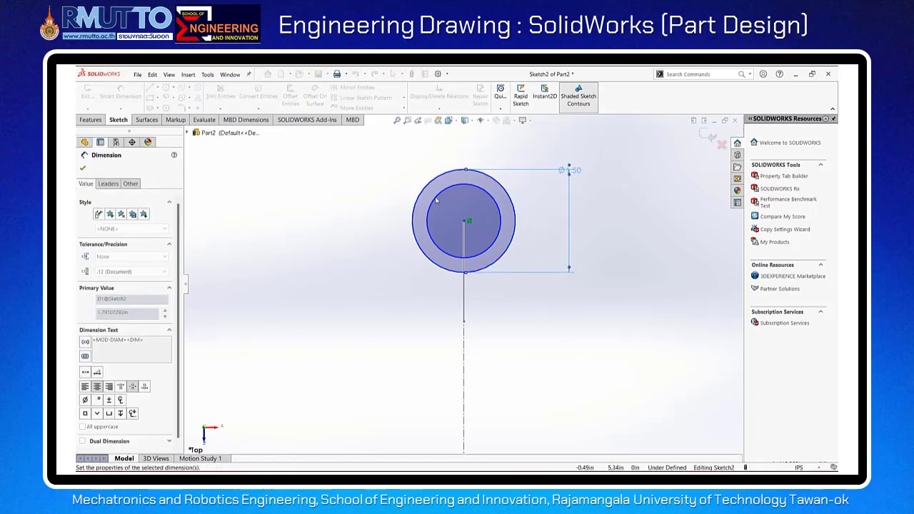
- Dimension the inner circle's diameter as 1 in and move the outer circle's dimension text to mid-height beside the circles
click(435, 199)
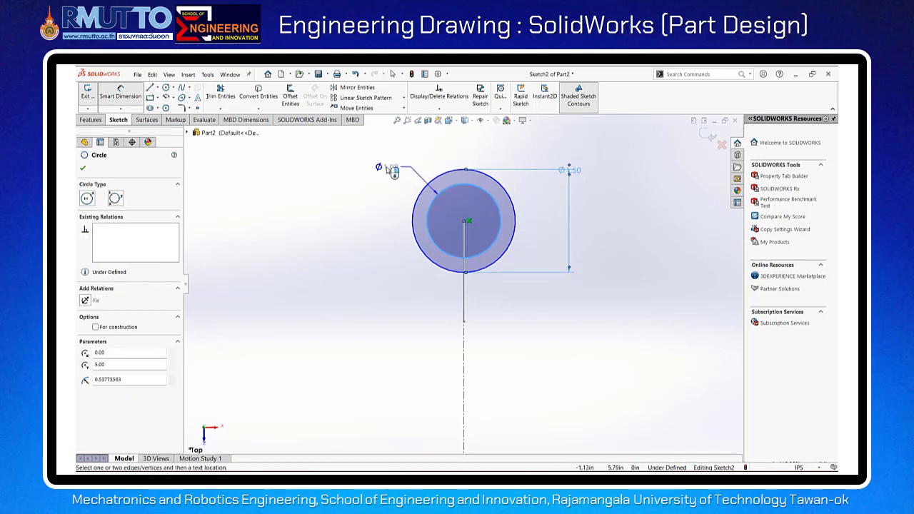
click(393, 171)
text(1)
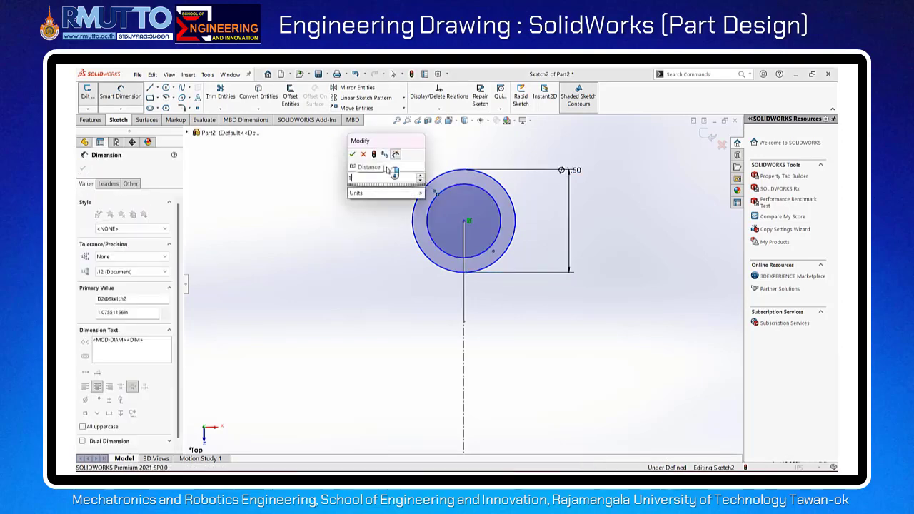
key(Return)
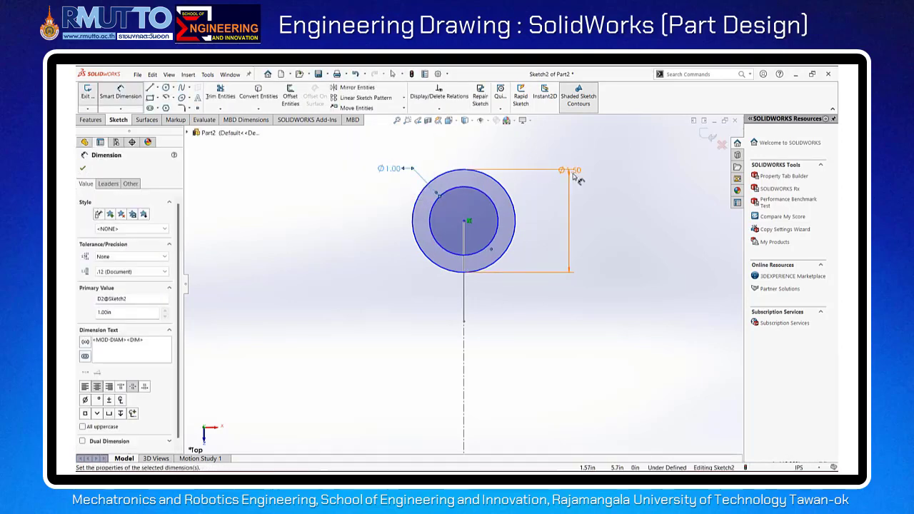
drag(576, 176, 579, 229)
click(592, 317)
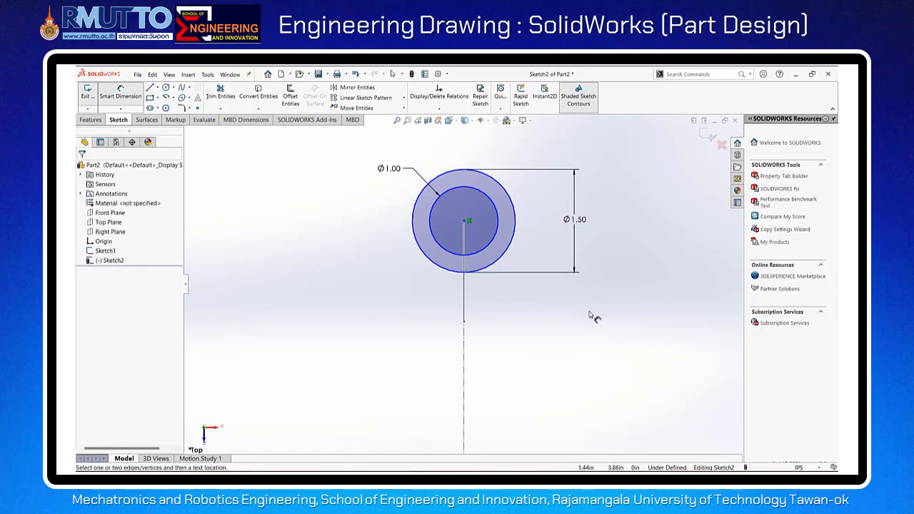
- Add a 5 in dimension between the circles' shared centre and the origin
scroll(592, 317, up, 1)
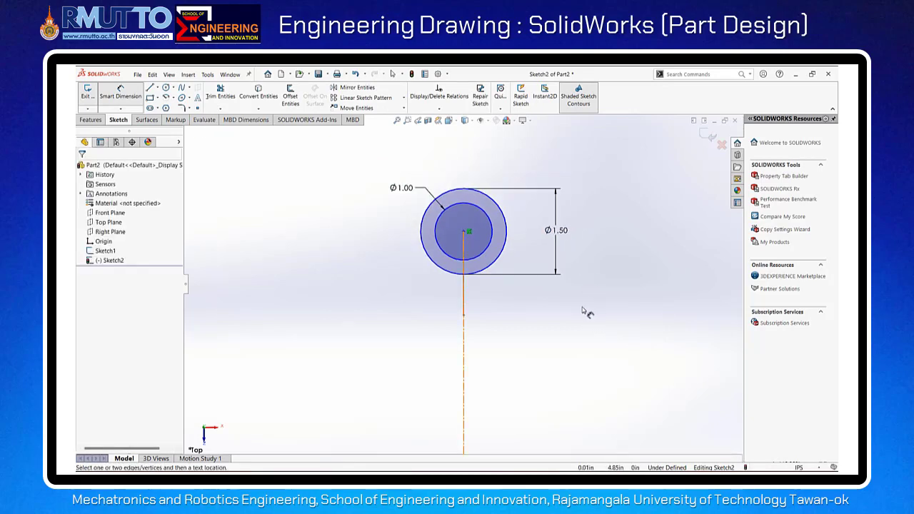
click(464, 233)
scroll(464, 247, up, 2)
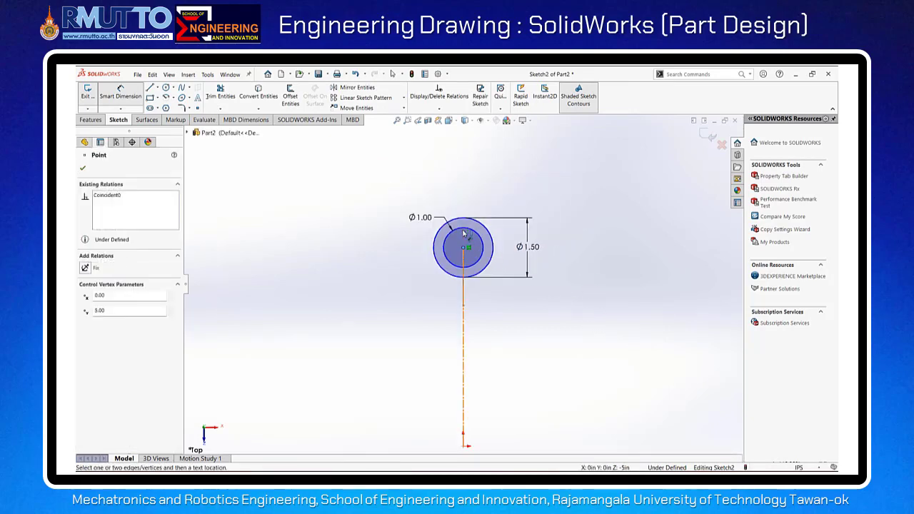
click(464, 395)
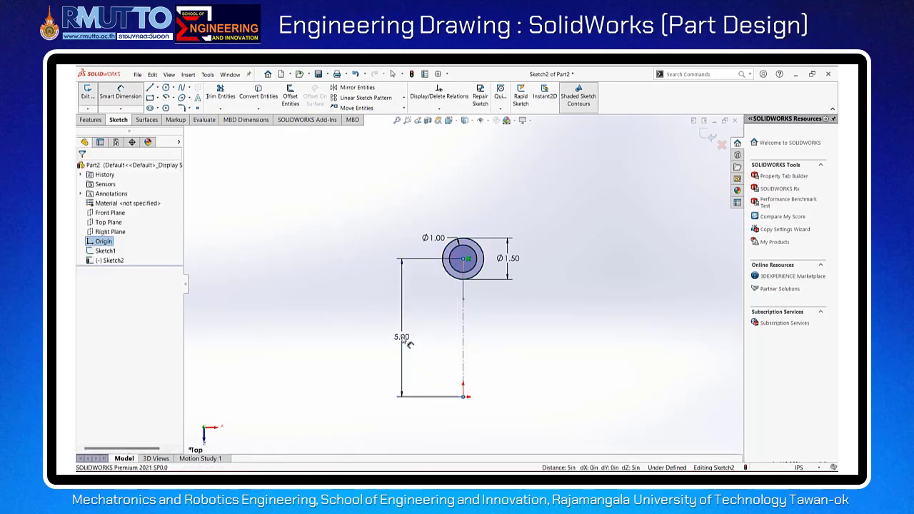
click(397, 338)
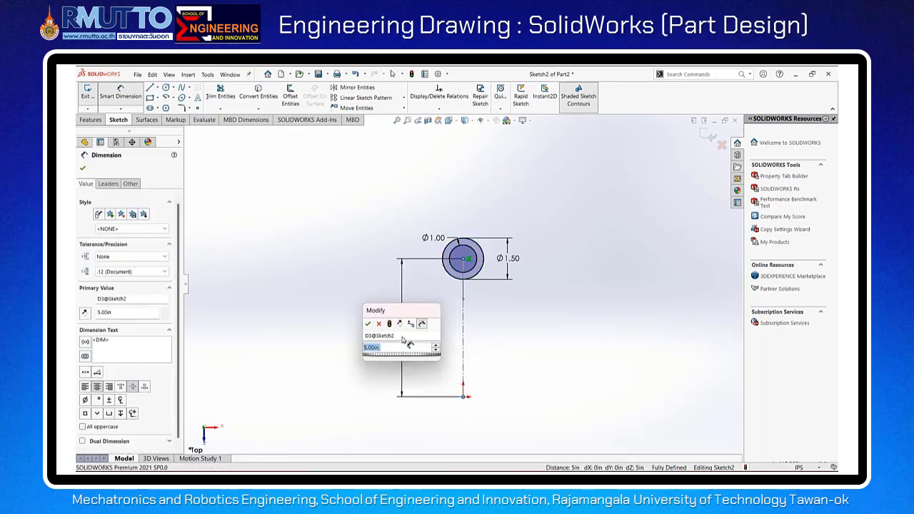
click(369, 325)
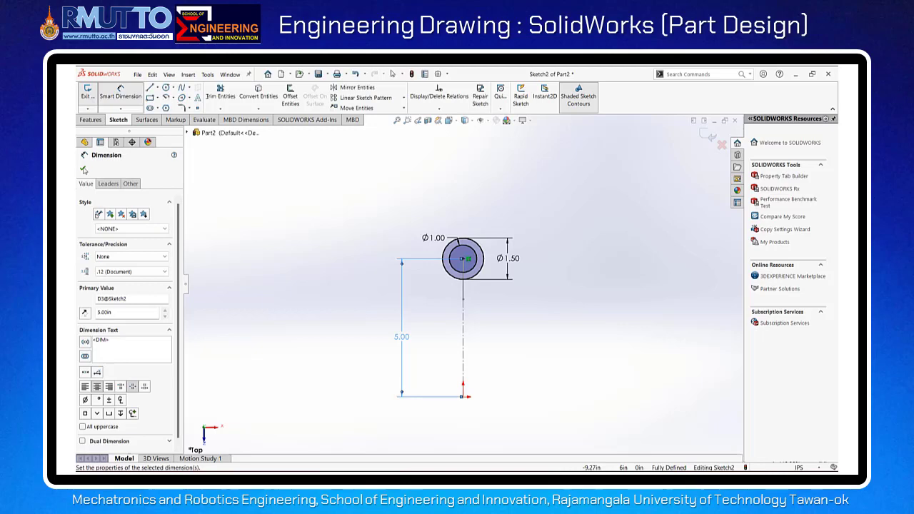
click(84, 170)
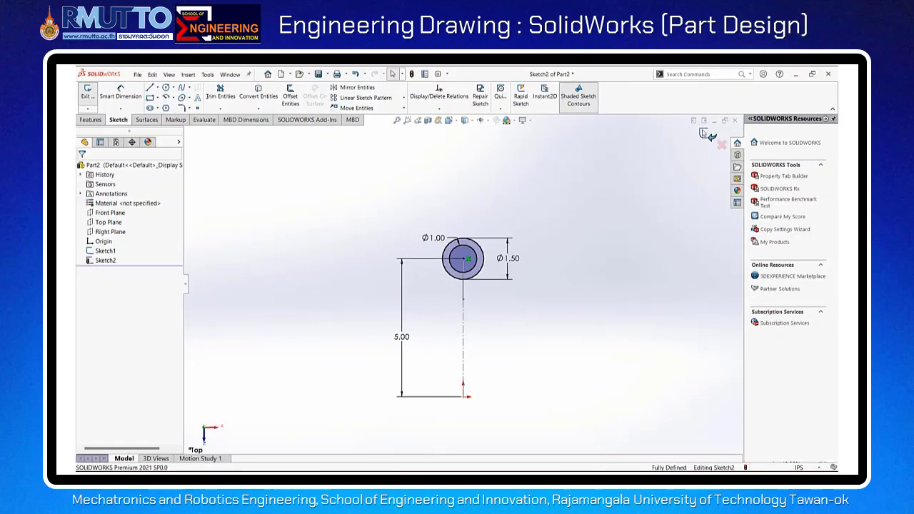
- Exit the finished circle sketch and display the part in the Isometric view
click(705, 134)
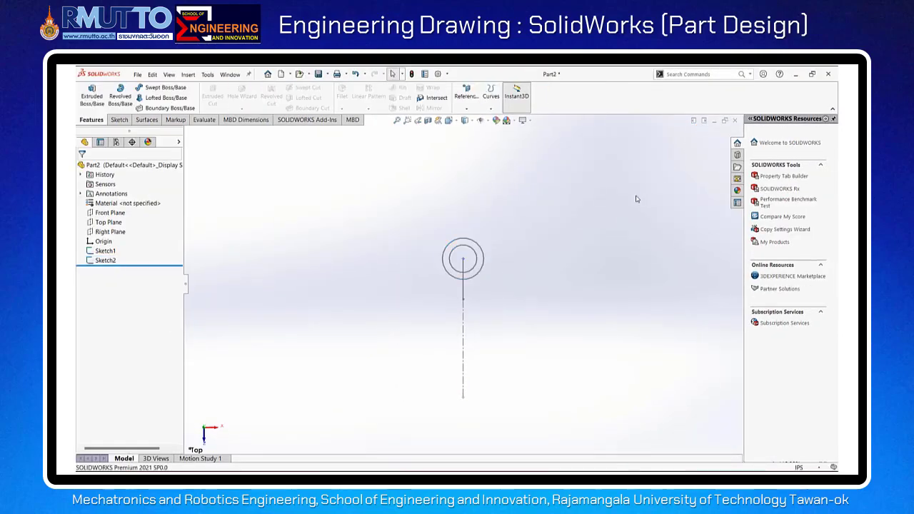
click(448, 120)
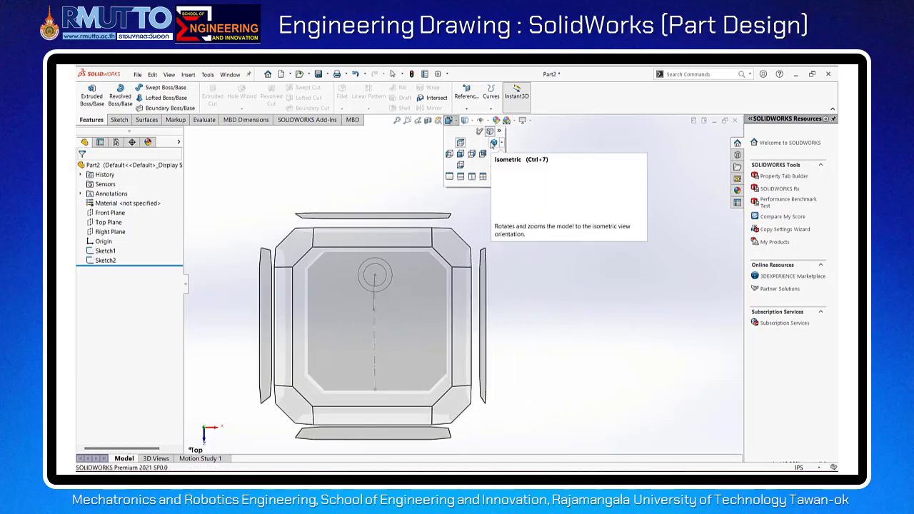
click(492, 144)
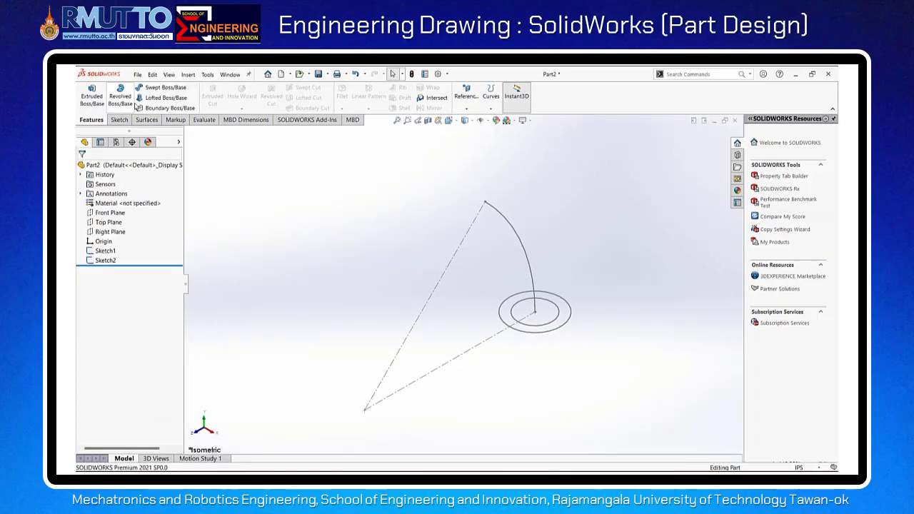
- Create a Swept Boss/Base using the two-circle sketch as profile and the arc sketch as path
click(164, 87)
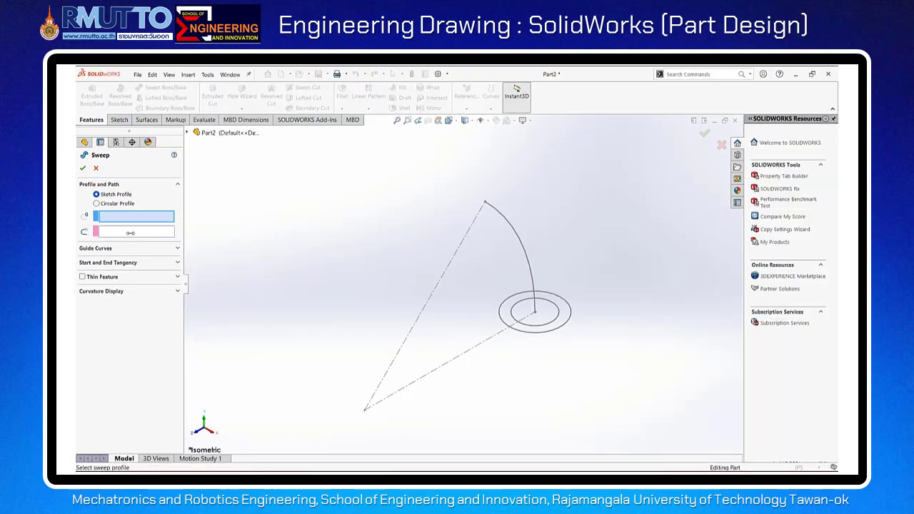
click(514, 299)
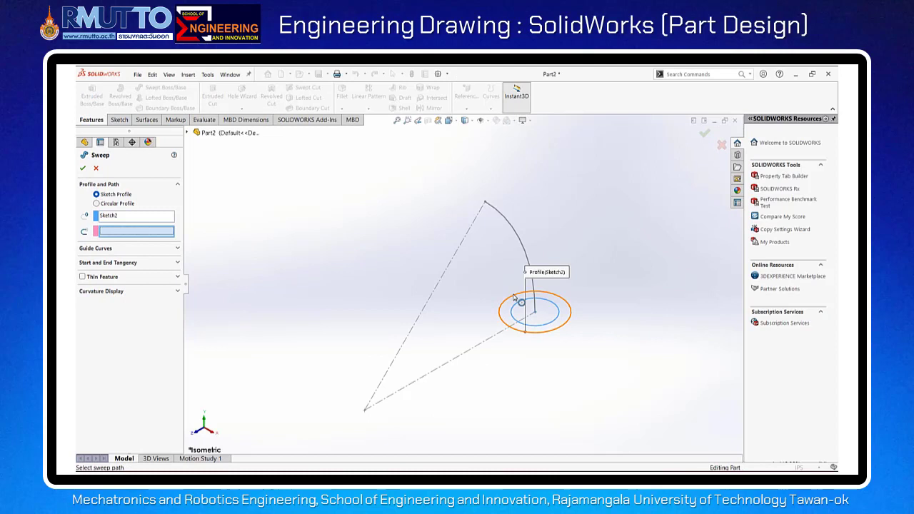
click(520, 235)
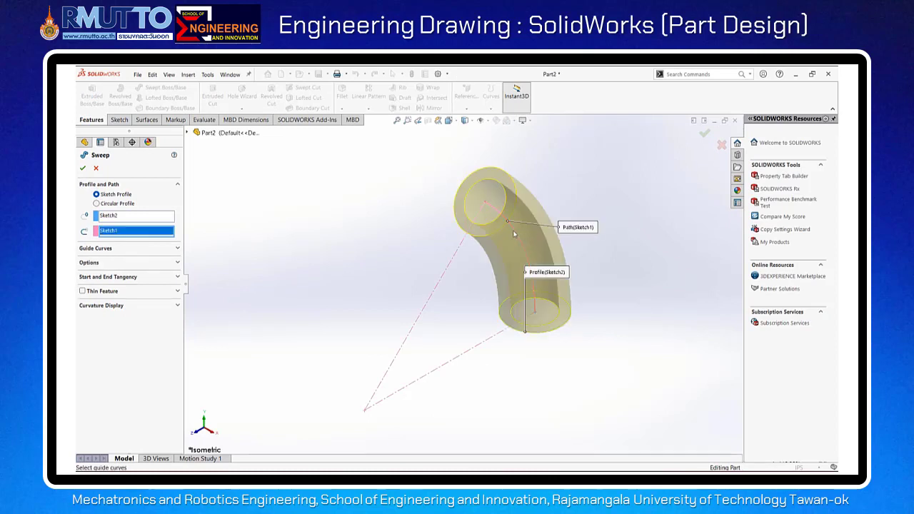
click(83, 168)
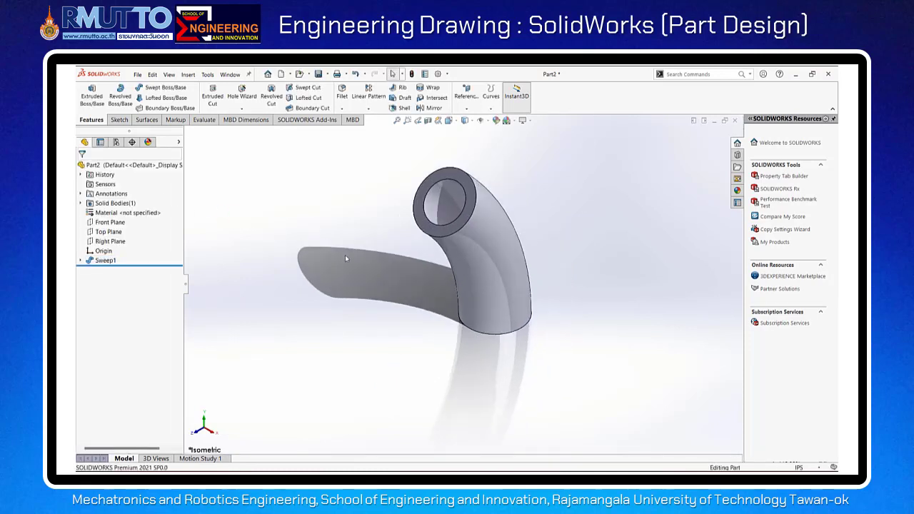
scroll(386, 272, up, 1)
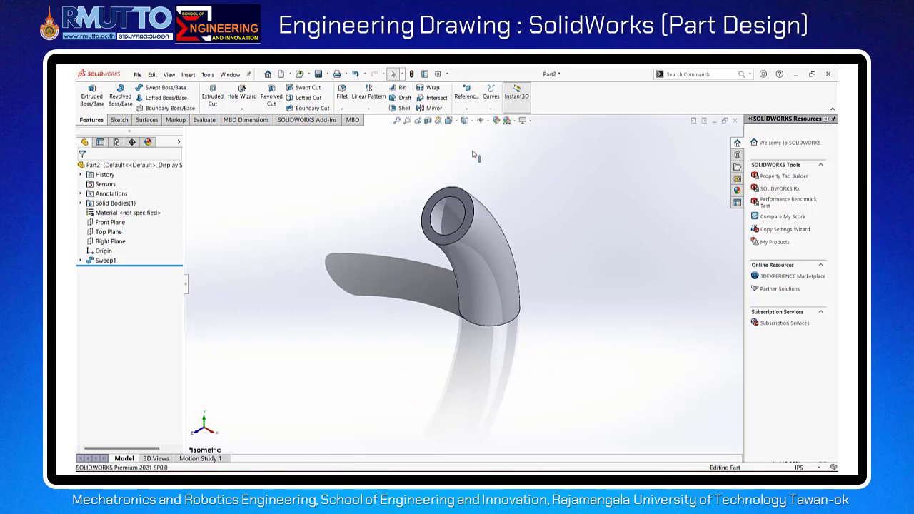
- Switch to the reference drawing, mark the flange's outer diameter and bore diameter callouts, and return to the part
key(alt+Tab)
key(ctrl+1)
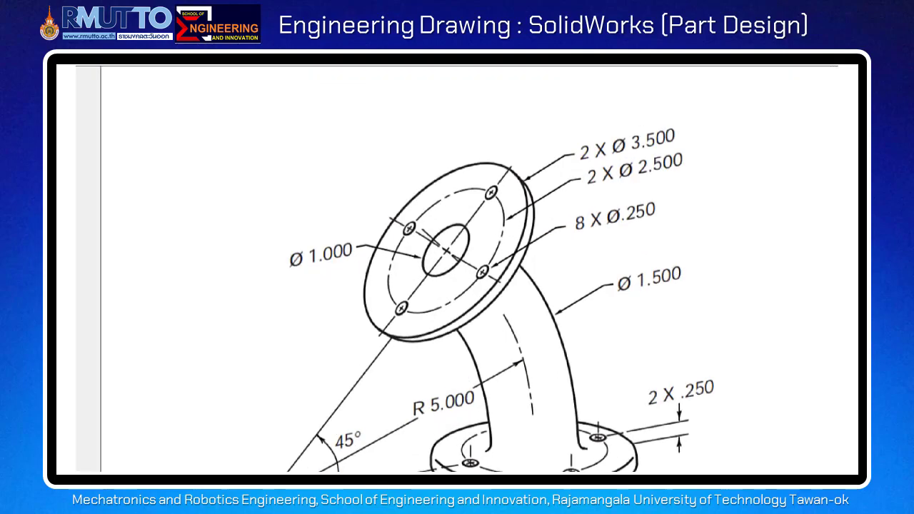
click(398, 242)
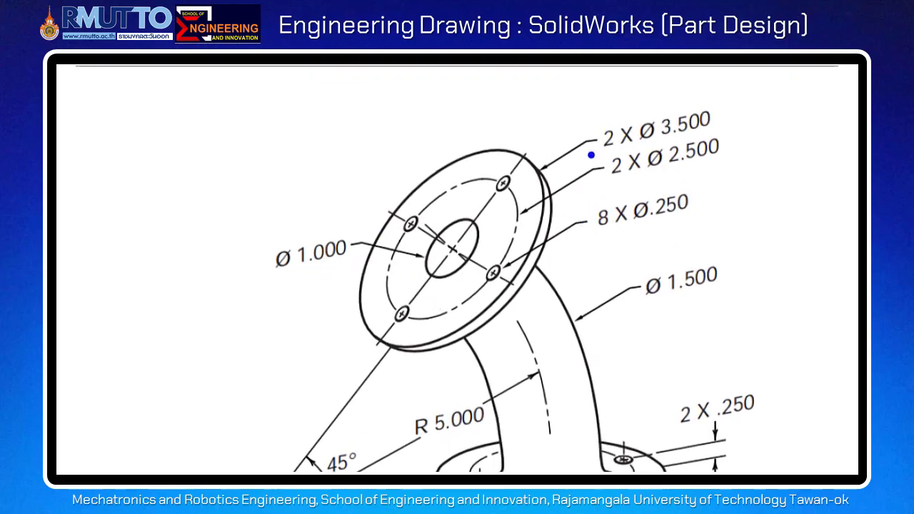
ctrl+drag(588, 92, 720, 147)
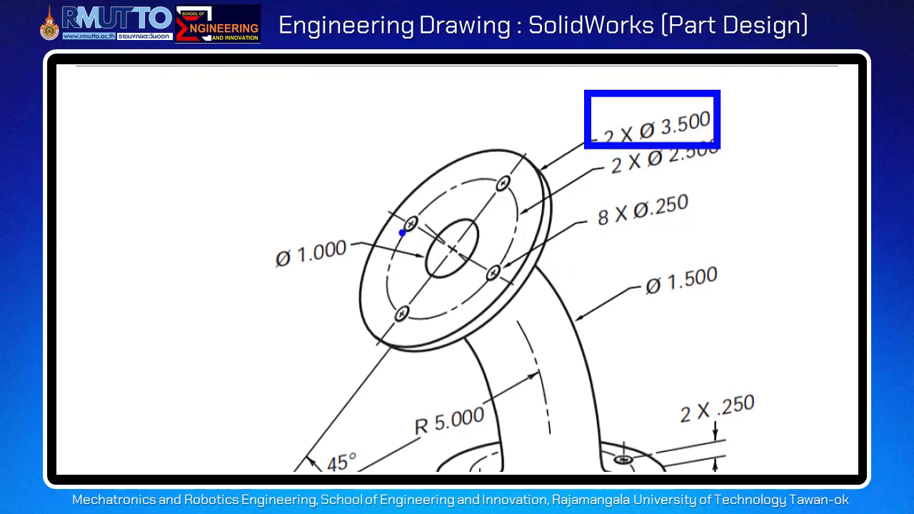
ctrl+drag(251, 227, 356, 276)
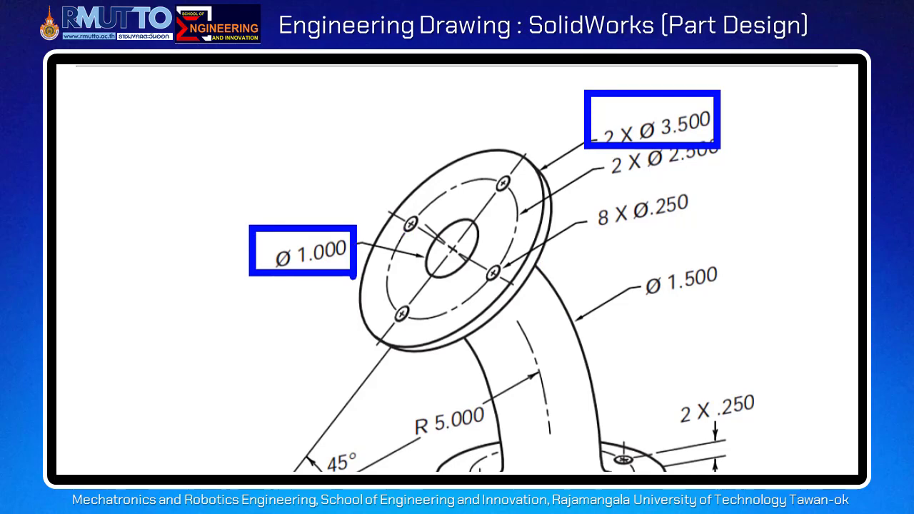
key(Escape)
key(alt+Tab)
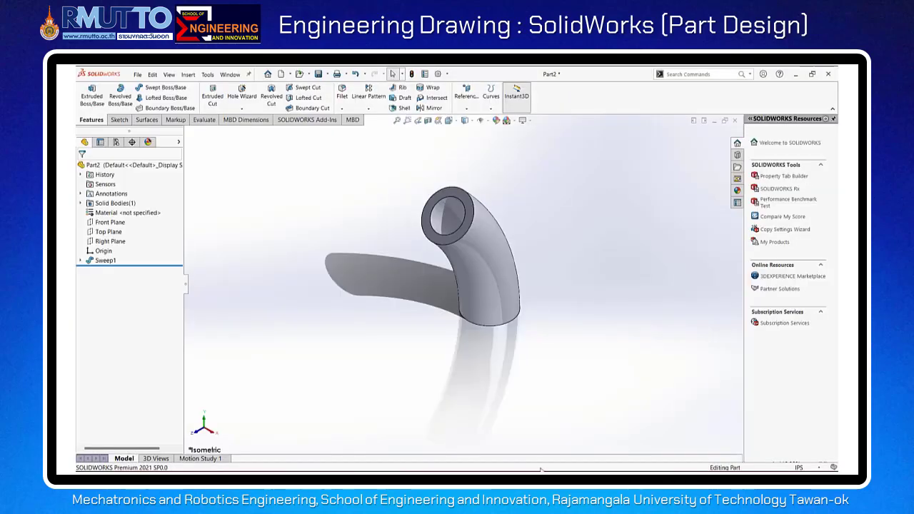
- Select the pipe's upper annular end face as the plane for a new sketch
click(457, 238)
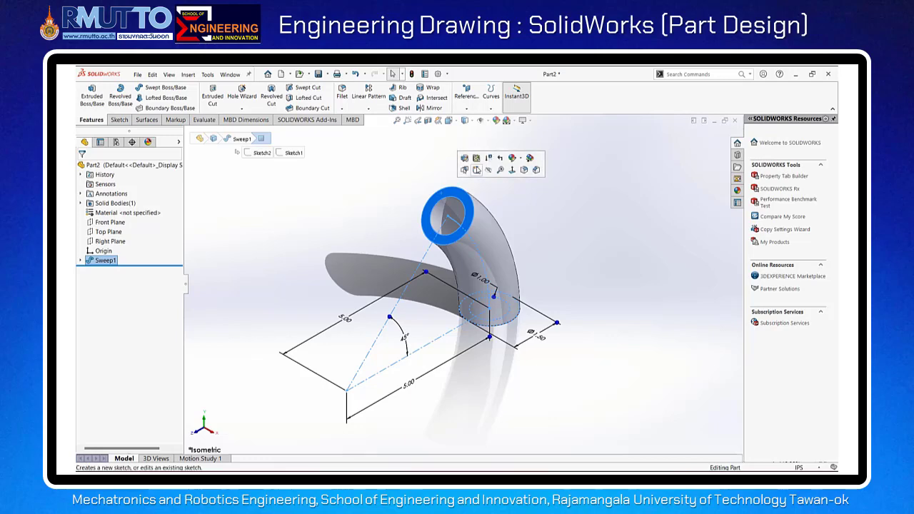